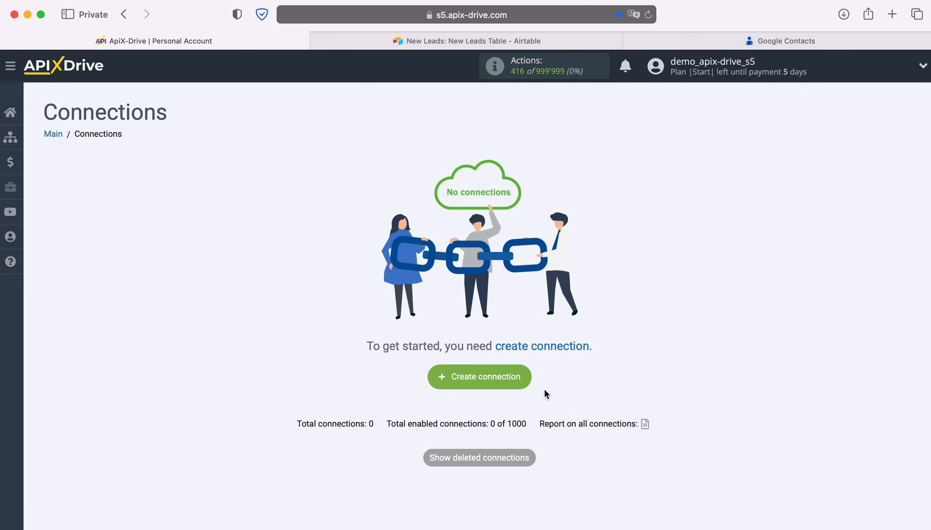
# Step: Create a new connection and choose Airtable as the data source system
pyautogui.click(528, 384)
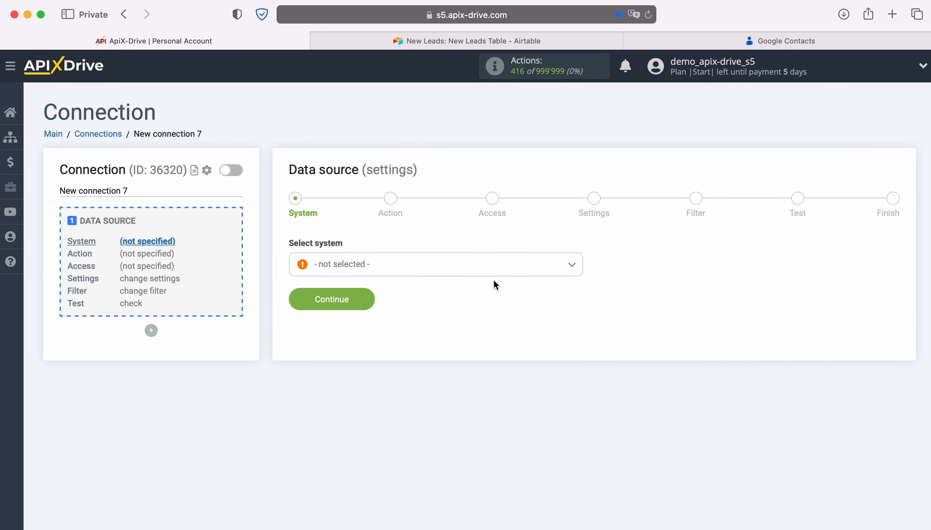
pyautogui.click(492, 269)
pyautogui.scroll(-3, 490, 401)
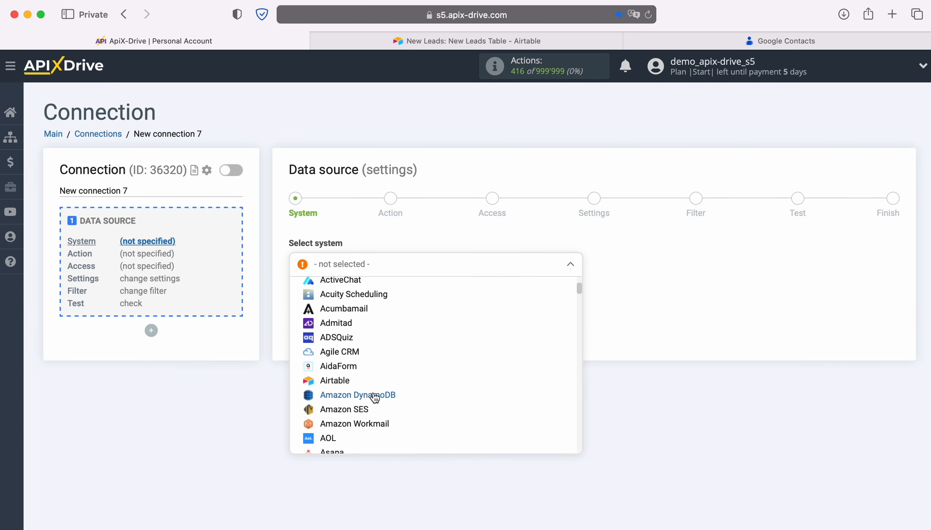
pyautogui.click(340, 381)
pyautogui.click(372, 294)
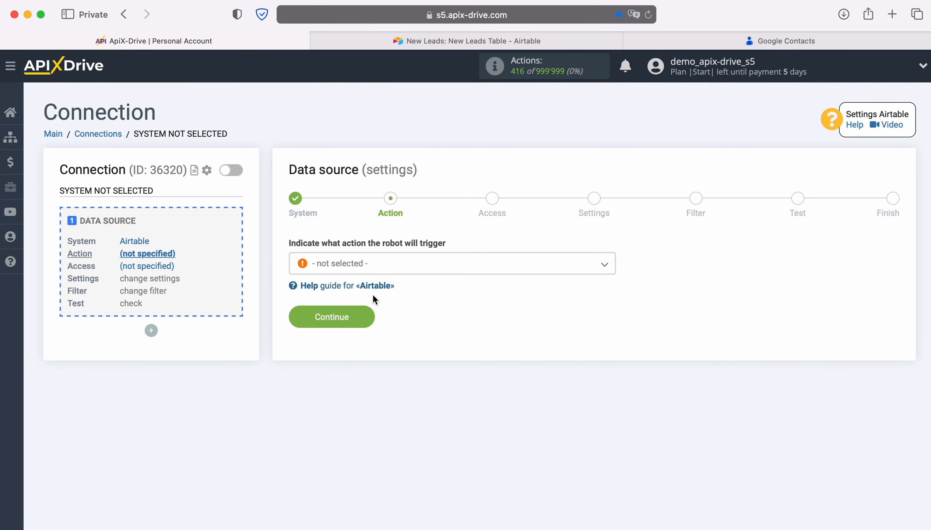
# Step: Set the data source action to Get ROWS (new) and continue to the access stage
pyautogui.click(425, 266)
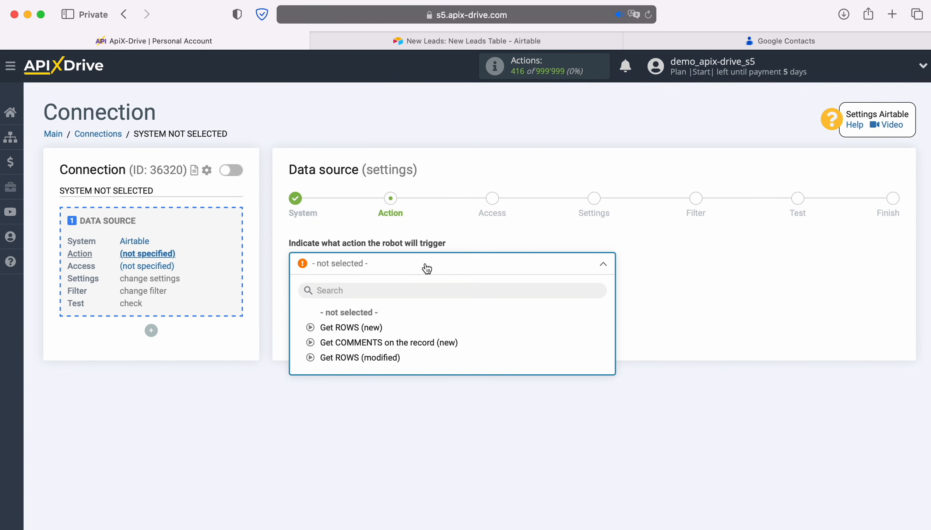
pyautogui.click(370, 327)
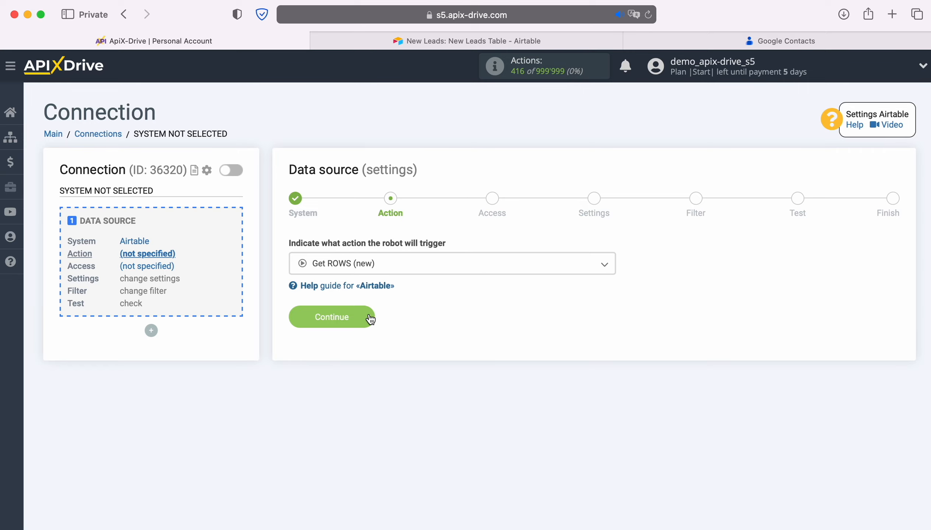
pyautogui.click(370, 318)
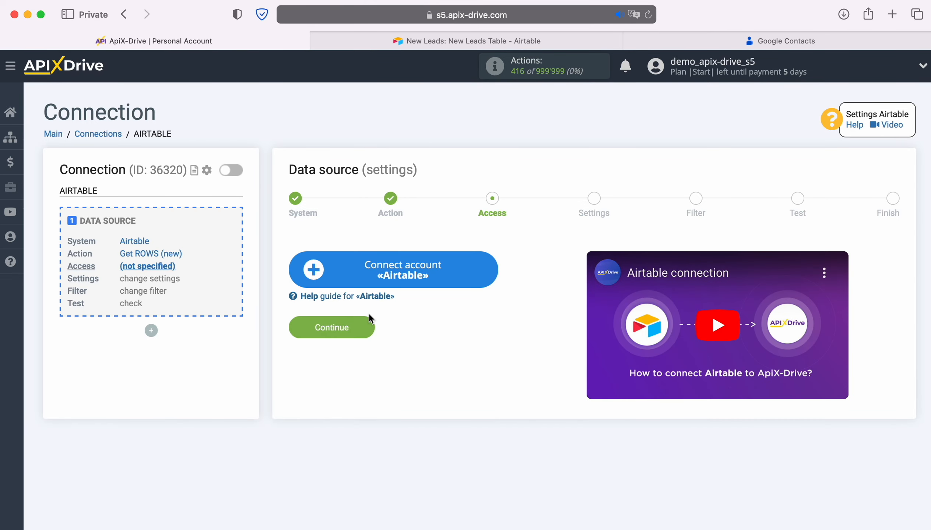
# Step: Start connecting an Airtable account and sign in with the saved account e-mail and password
pyautogui.click(483, 270)
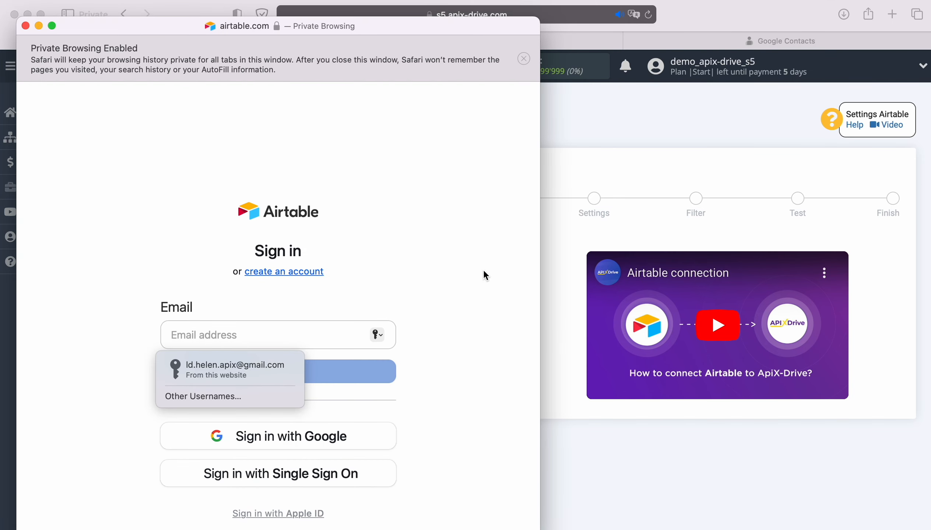
pyautogui.click(243, 372)
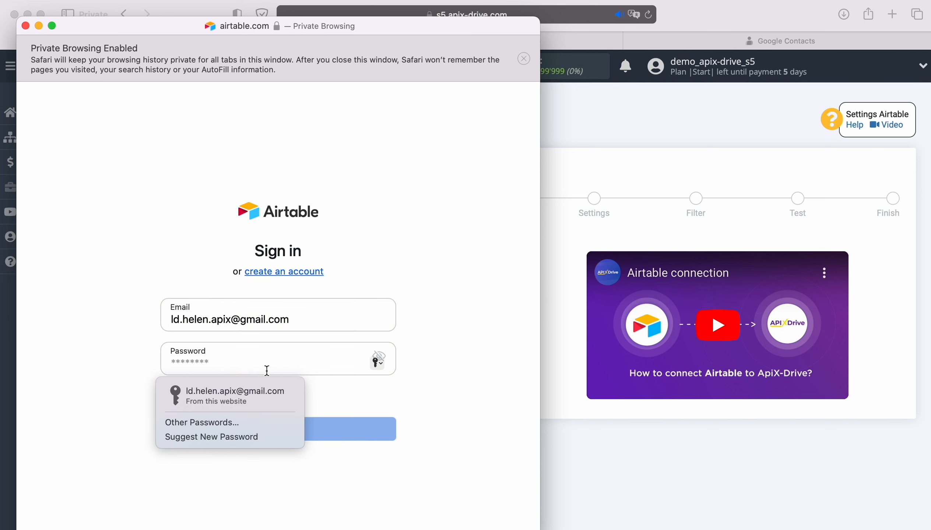
pyautogui.click(244, 386)
pyautogui.click(278, 429)
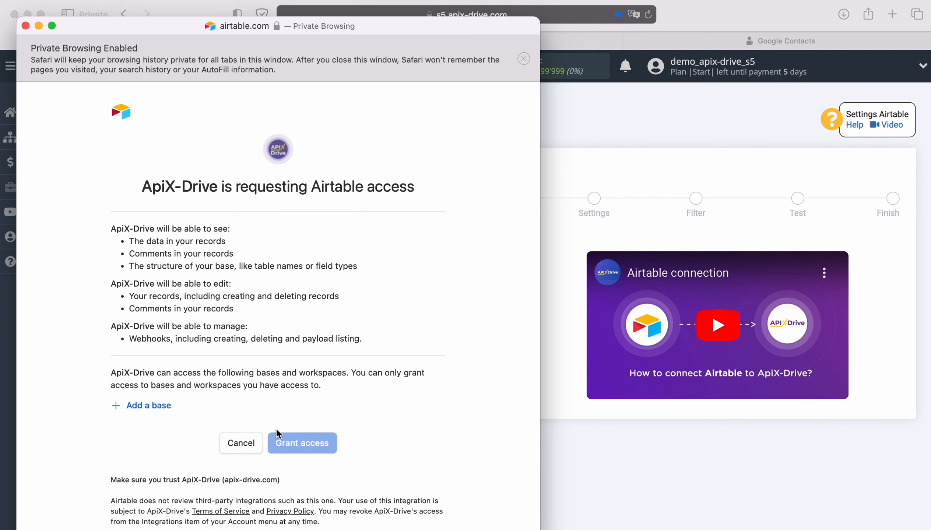
# Step: Add the New Leads and New Orders bases to the Airtable access request and grant ApiX-Drive access
pyautogui.click(147, 407)
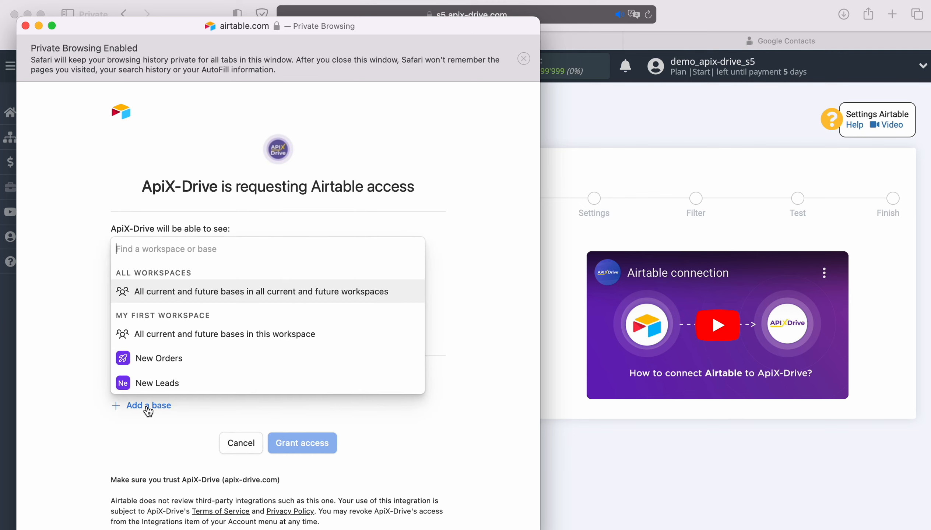
pyautogui.click(169, 381)
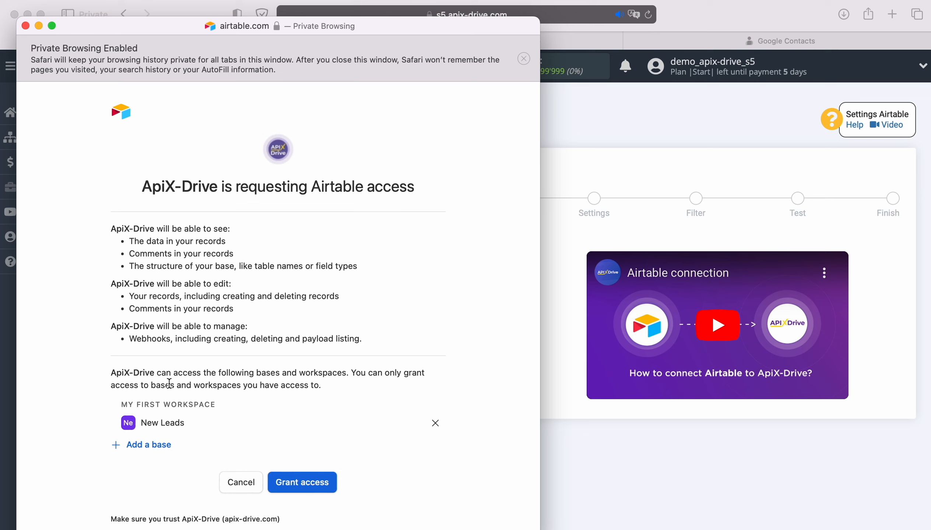
pyautogui.click(151, 445)
pyautogui.click(162, 419)
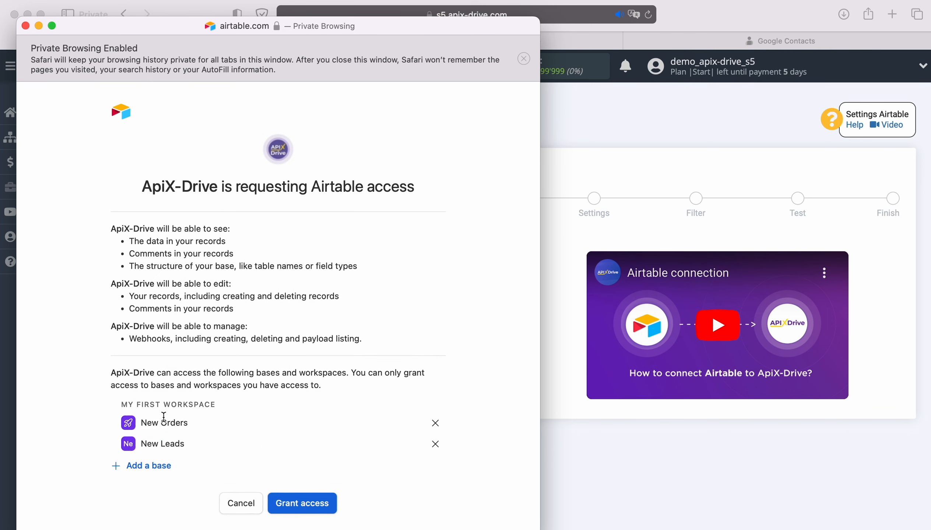
pyautogui.click(310, 495)
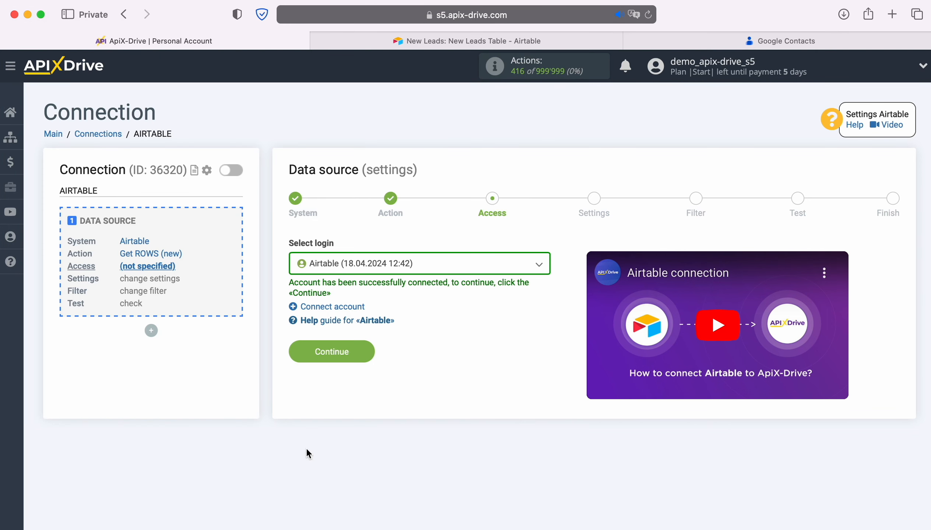
# Step: Select the connected Airtable (18.04.2024 12:42) login for the data source and continue to its settings
pyautogui.click(460, 266)
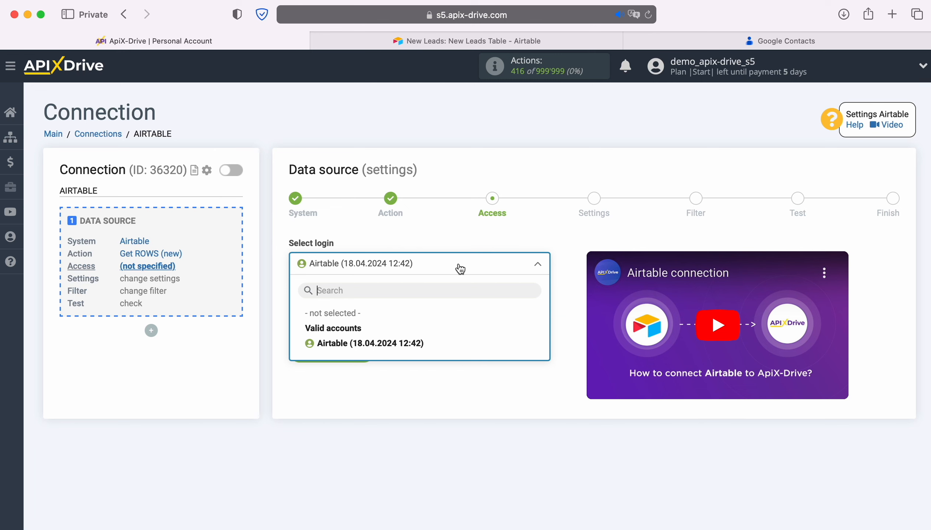
pyautogui.click(411, 339)
pyautogui.click(364, 346)
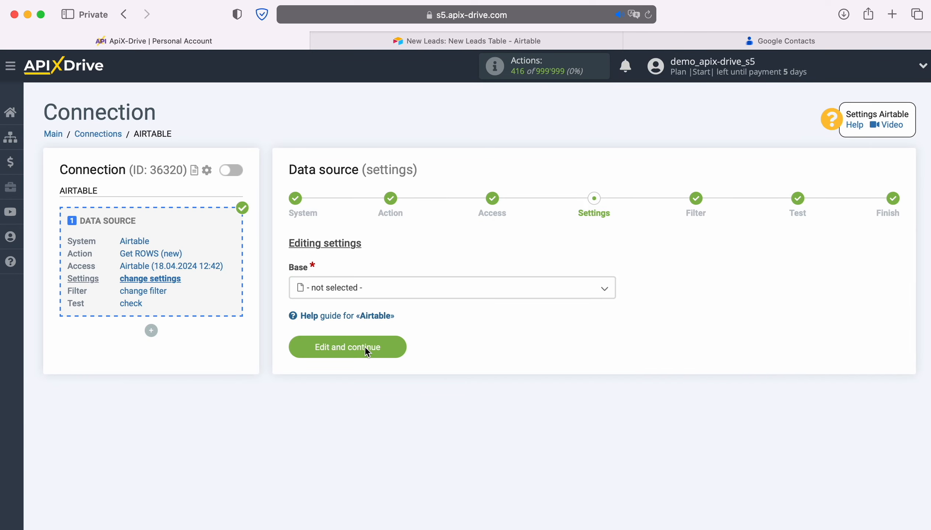
# Step: Set the source base to New Leads and the table to New Leads Table, and open the Created time column choices
pyautogui.click(389, 291)
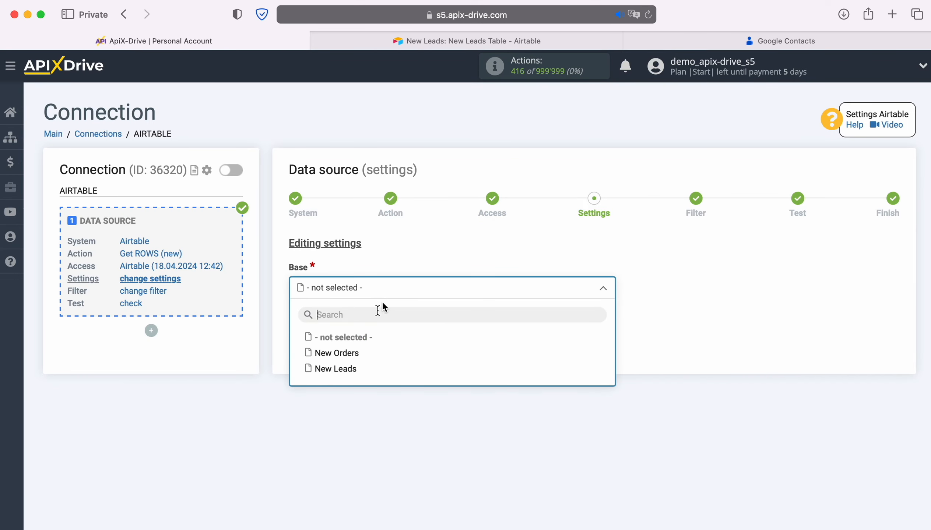
pyautogui.click(348, 369)
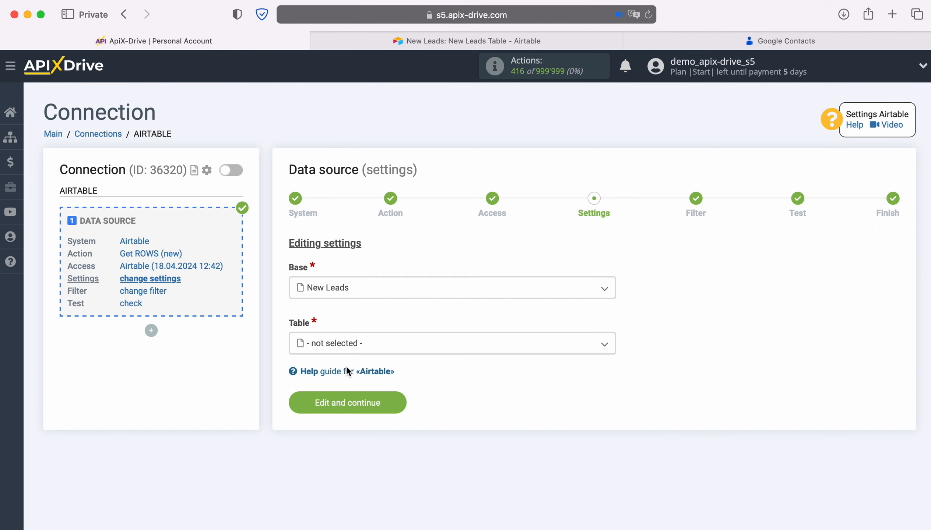
pyautogui.click(372, 351)
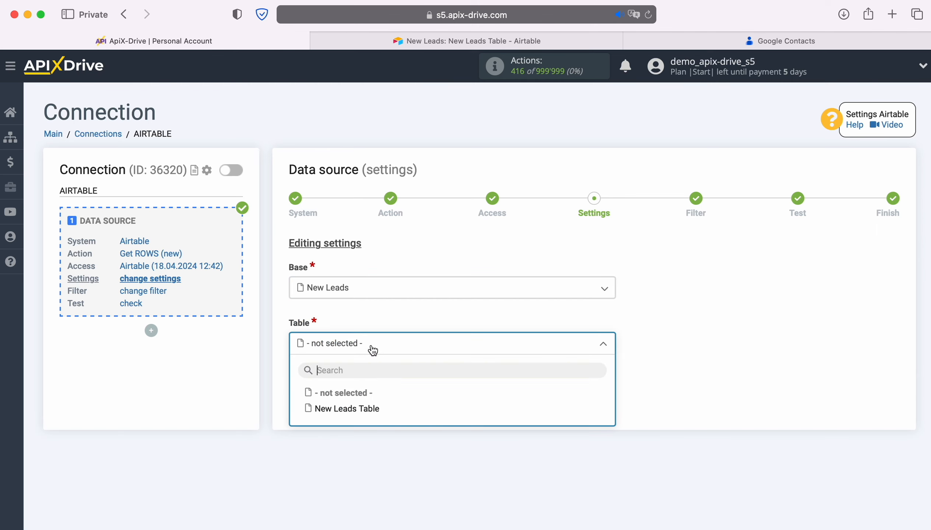
pyautogui.click(368, 410)
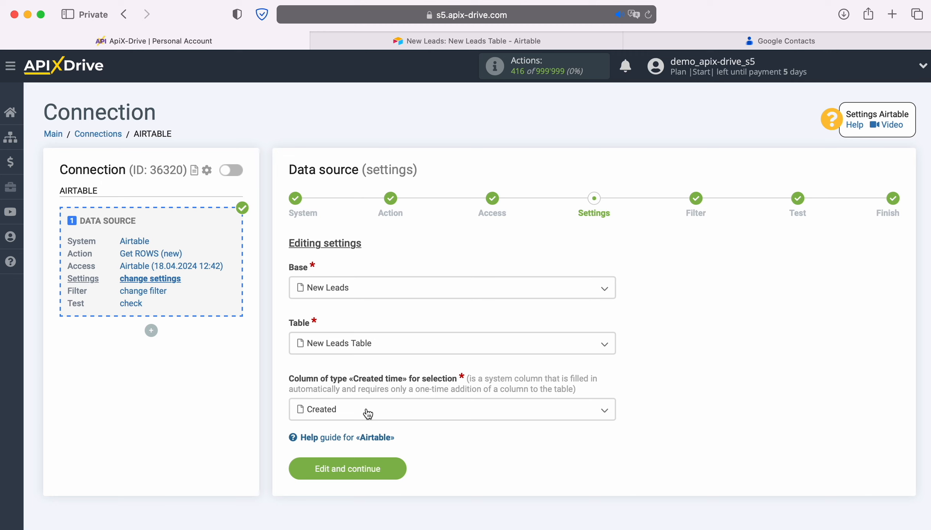
pyautogui.click(368, 412)
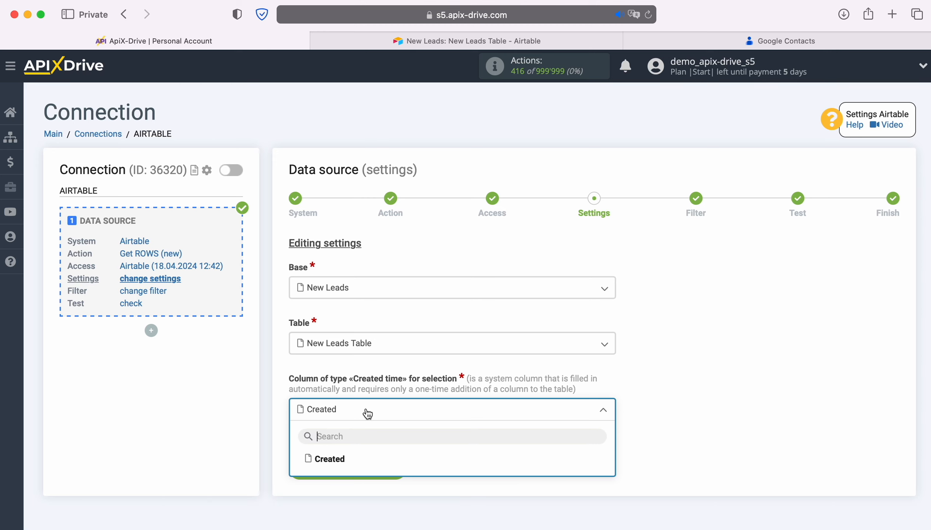
# Step: Switch to Airtable, look up the Created time type for a new field without adding one, and return to ApiX-Drive
pyautogui.click(403, 41)
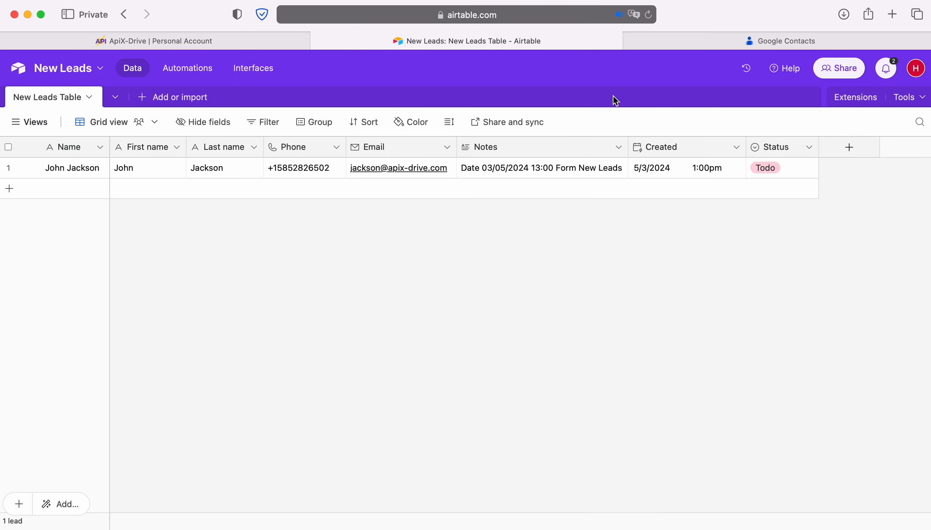
pyautogui.click(849, 147)
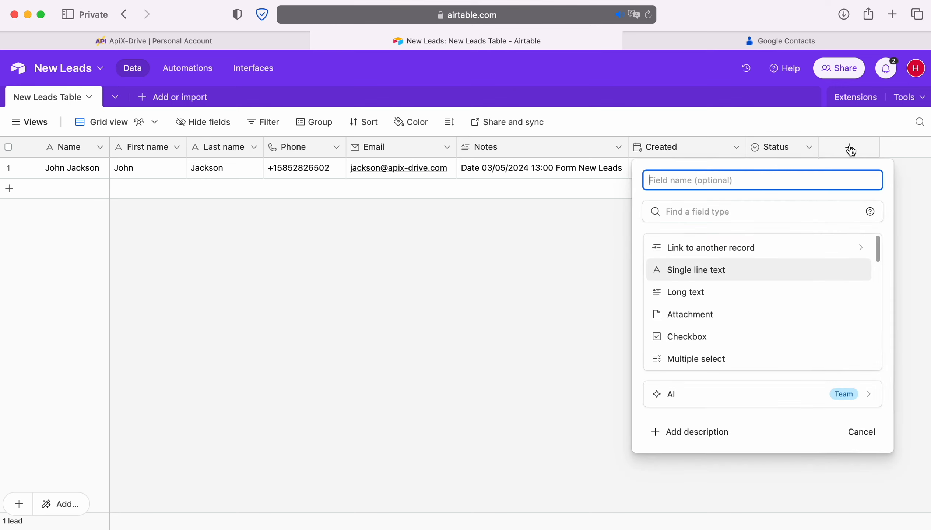
pyautogui.scroll(-10, 777, 324)
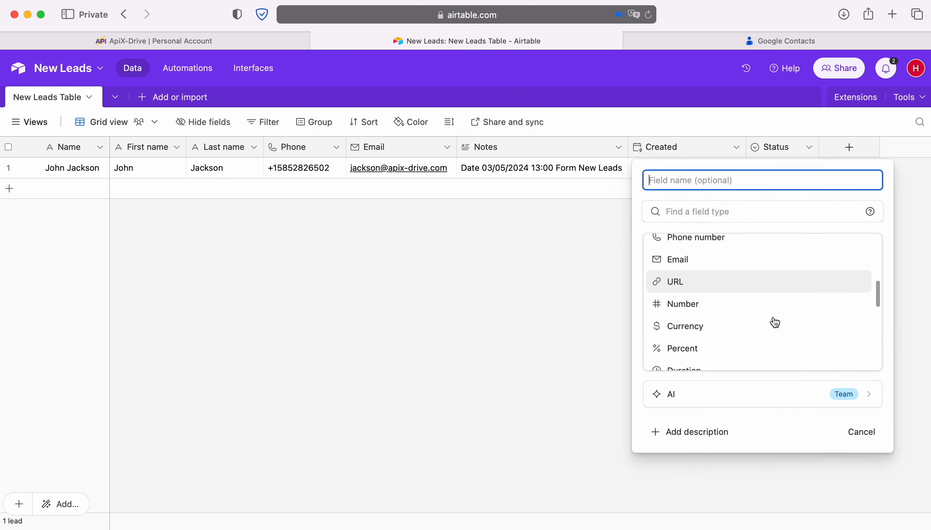
pyautogui.scroll(-5, 774, 322)
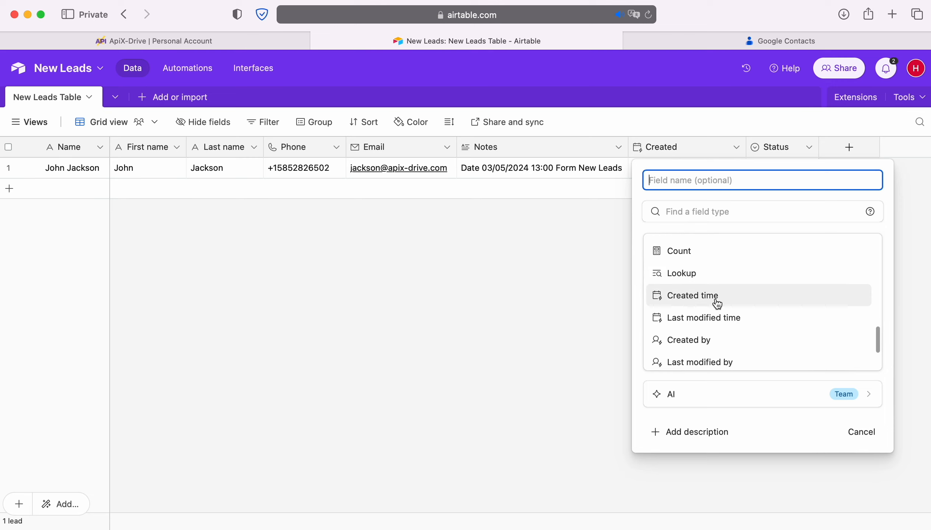
pyautogui.click(606, 283)
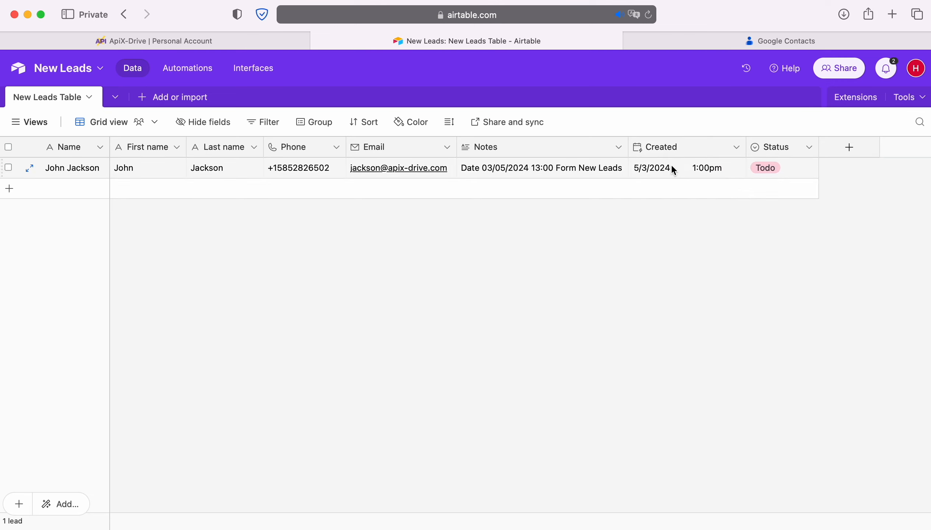
pyautogui.click(98, 39)
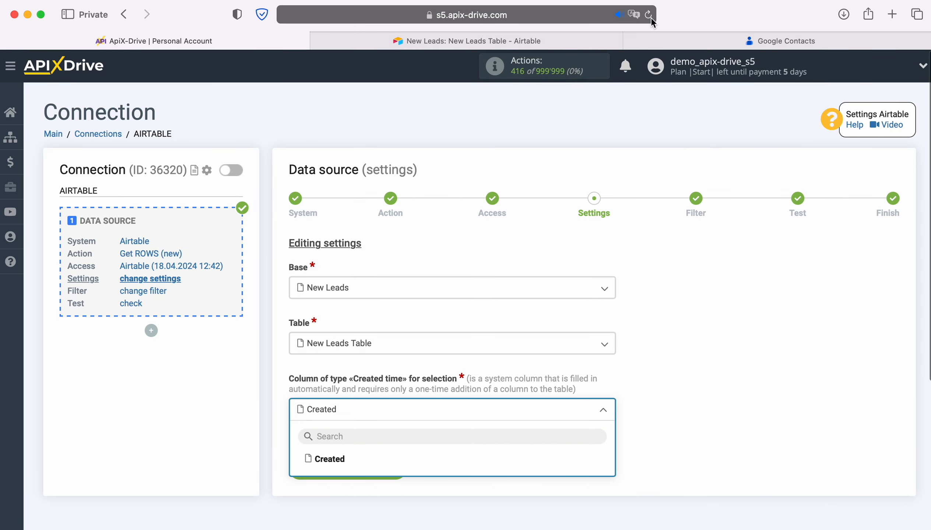
# Step: Choose Created as the Created time column and complete the data source setup without a filter, accepting the test data
pyautogui.click(337, 460)
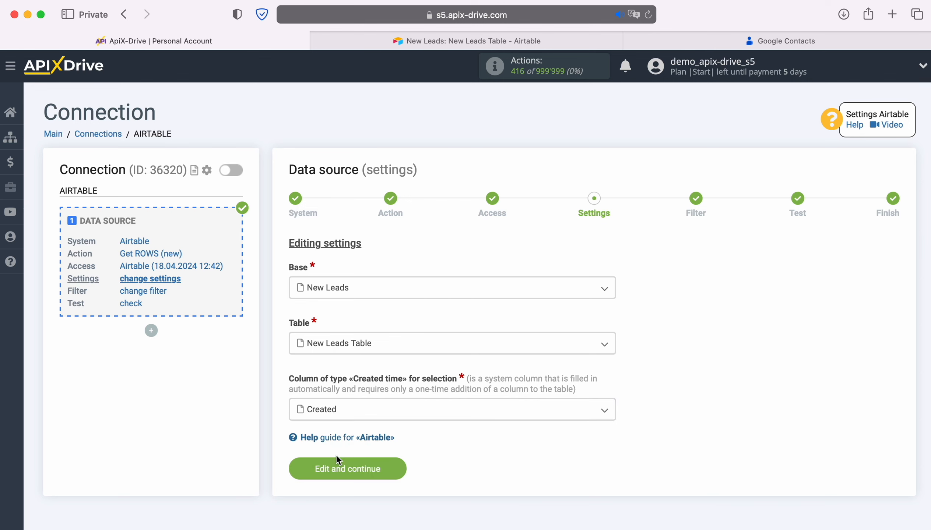
pyautogui.click(391, 469)
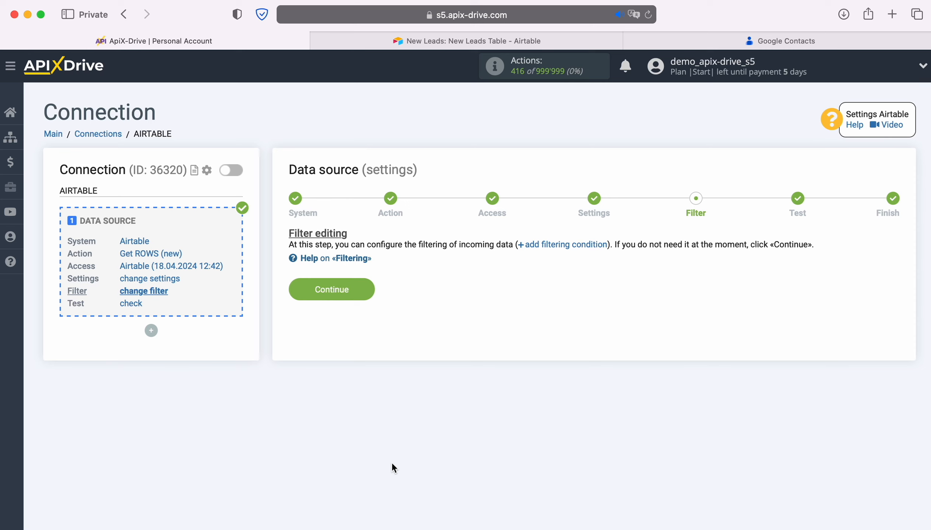
pyautogui.click(366, 289)
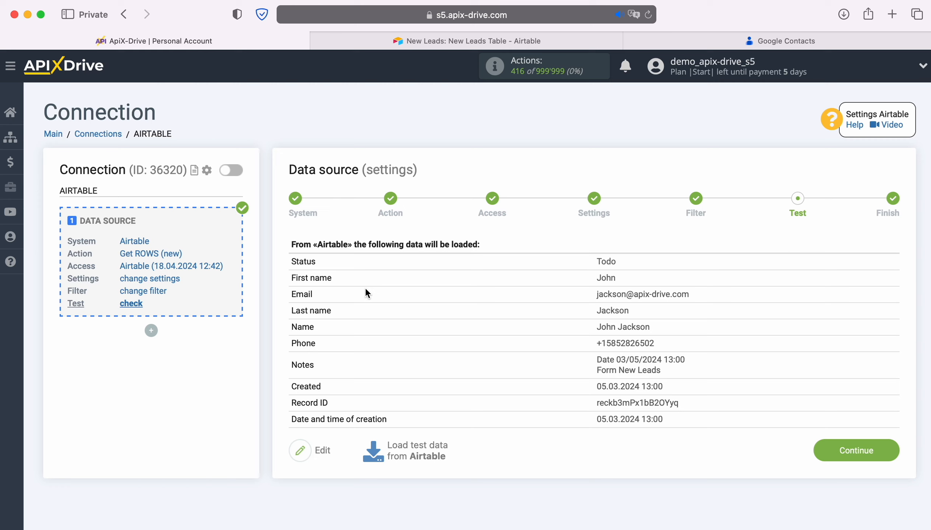
pyautogui.click(888, 448)
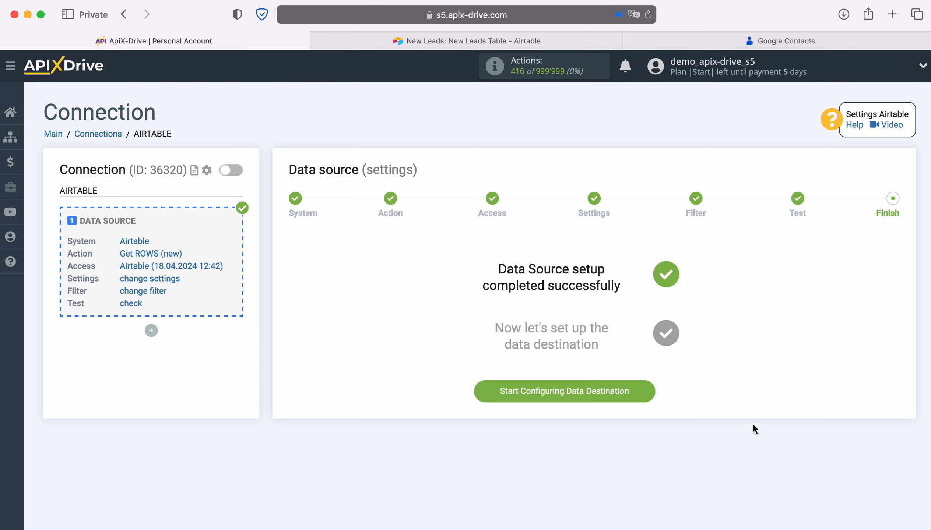
# Step: Start configuring the data destination and choose Google Contacts as its system
pyautogui.click(650, 392)
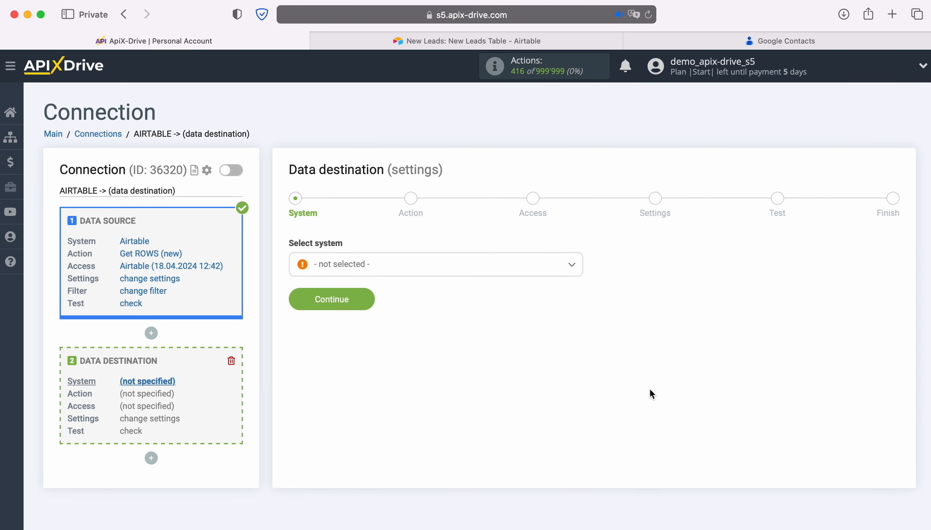
pyautogui.click(482, 265)
pyautogui.scroll(-4, 498, 373)
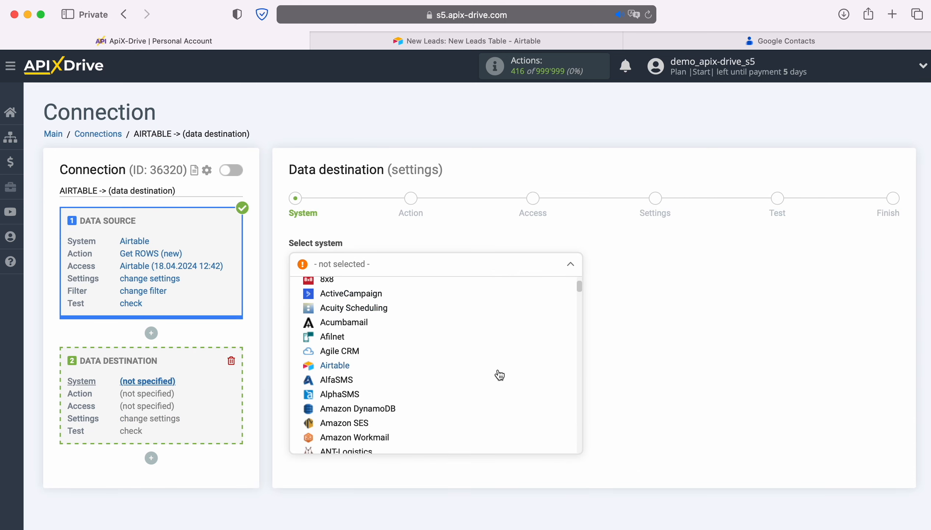
pyautogui.scroll(-10, 499, 373)
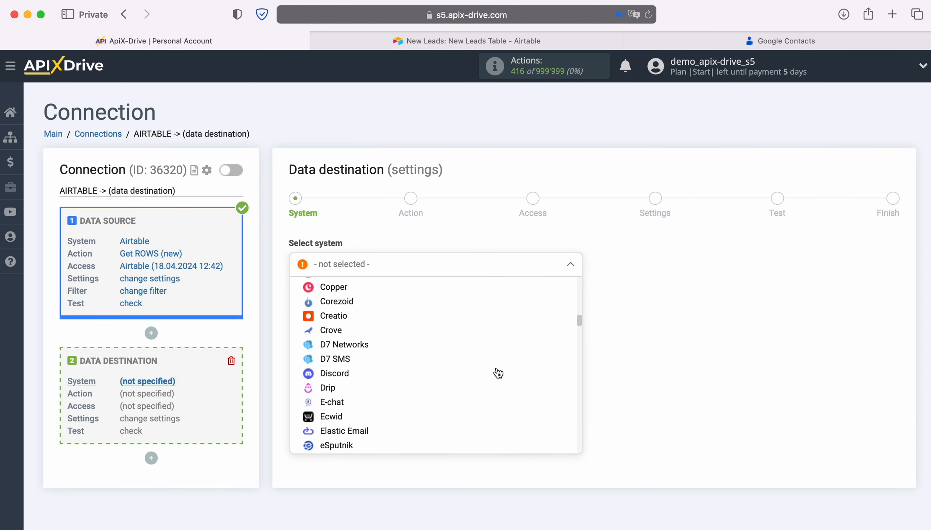
pyautogui.scroll(-8, 498, 374)
pyautogui.click(386, 382)
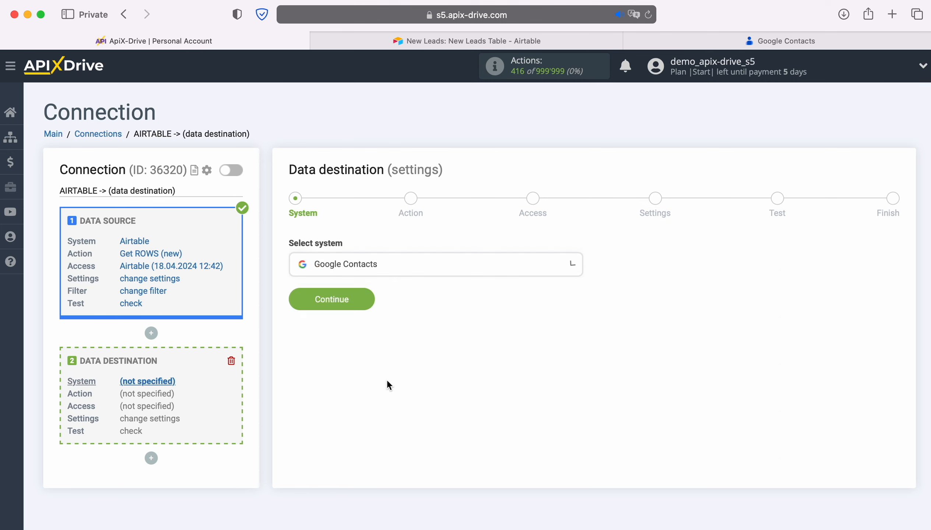
pyautogui.click(371, 301)
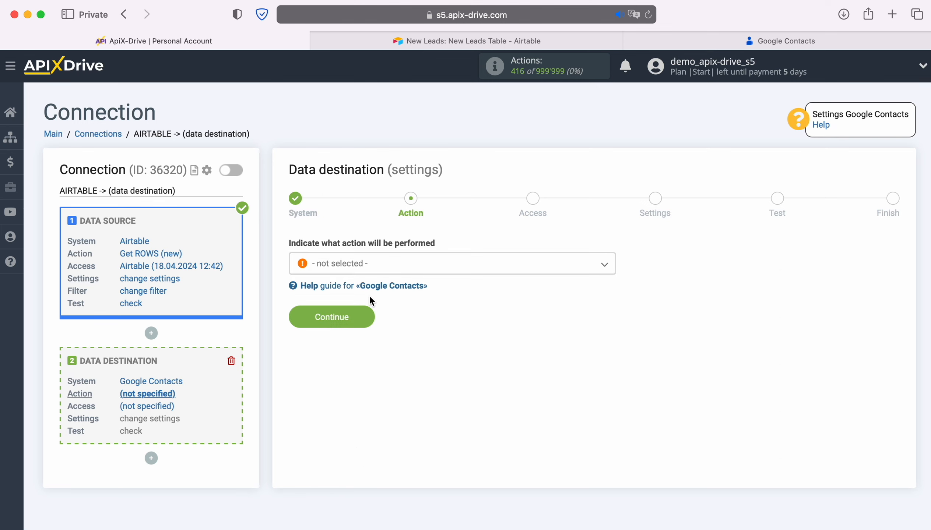
# Step: Set the Google Contacts destination action to Create CONTACT and proceed to the access stage
pyautogui.click(388, 267)
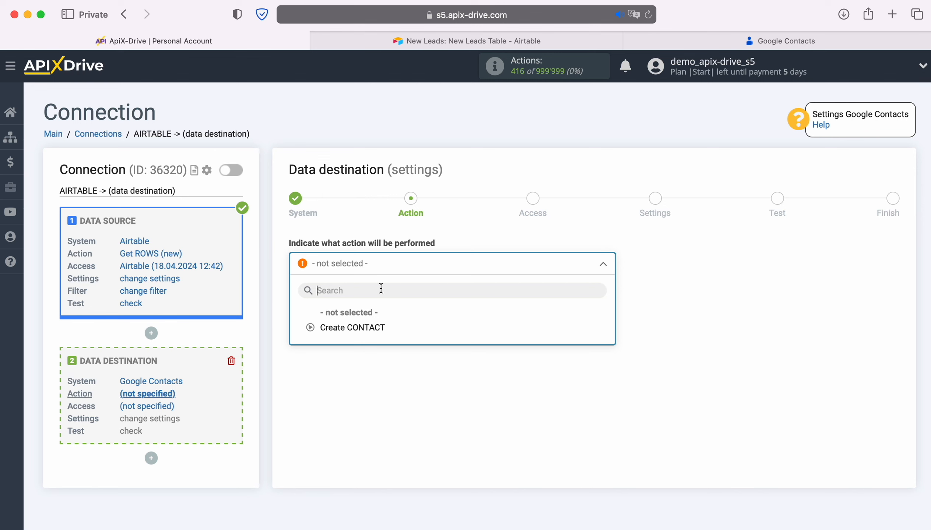
pyautogui.click(379, 329)
pyautogui.click(368, 314)
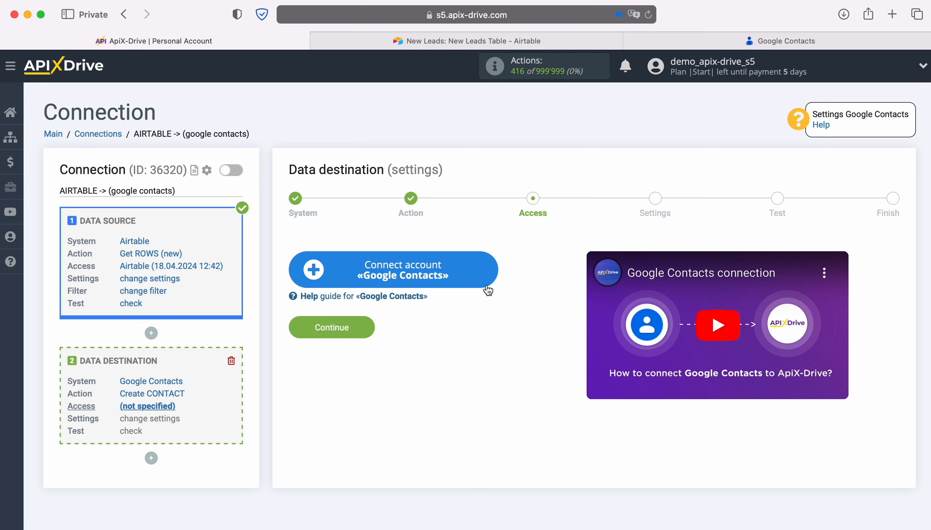
# Step: Start connecting a Google Contacts account and sign in to Google with the saved account e-mail and account password
pyautogui.click(492, 266)
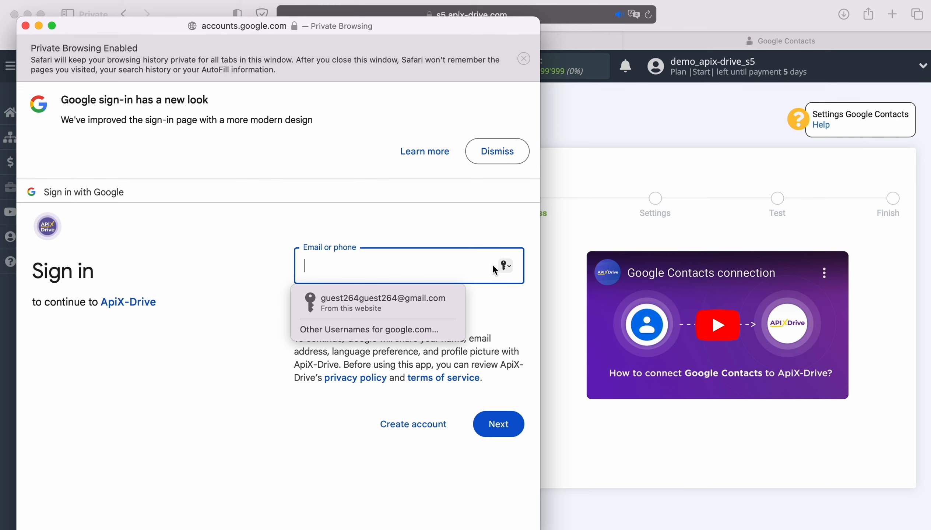
pyautogui.click(421, 310)
pyautogui.click(509, 423)
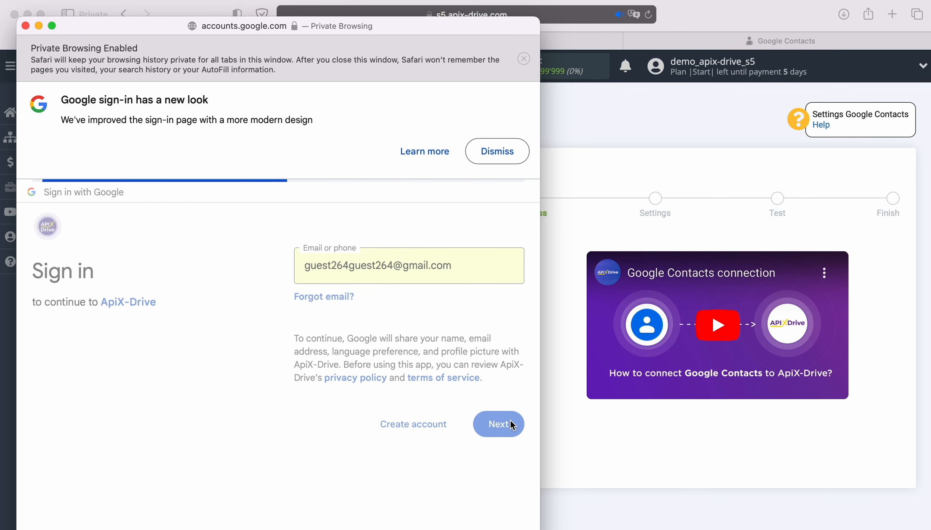
pyautogui.click(417, 327)
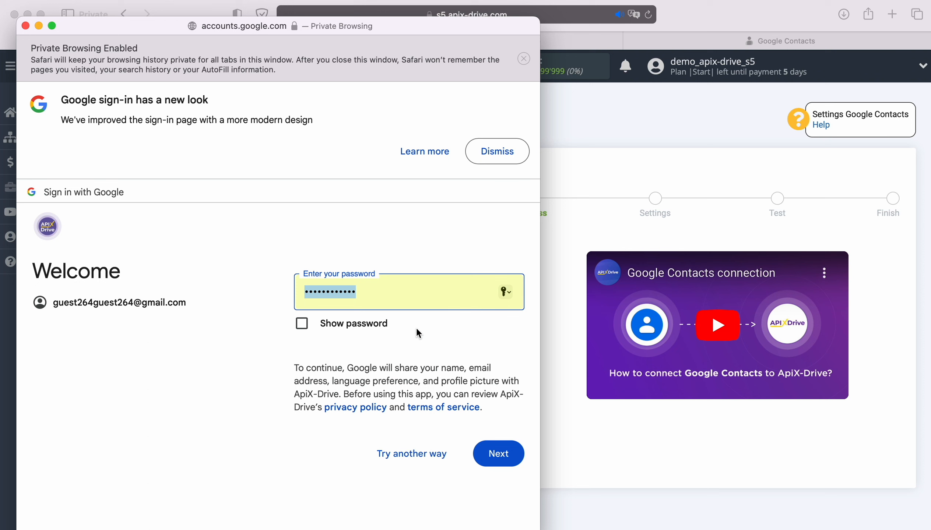
pyautogui.click(511, 451)
pyautogui.click(429, 376)
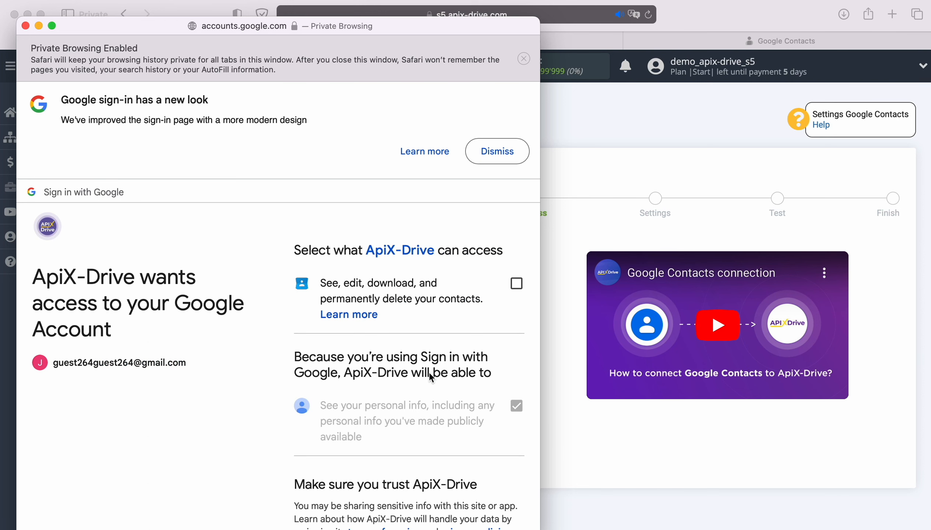
# Step: Grant ApiX-Drive permission to see, edit, download and delete contacts, and use the newly connected account as the destination login
pyautogui.click(514, 285)
pyautogui.scroll(-5, 490, 442)
pyautogui.click(403, 462)
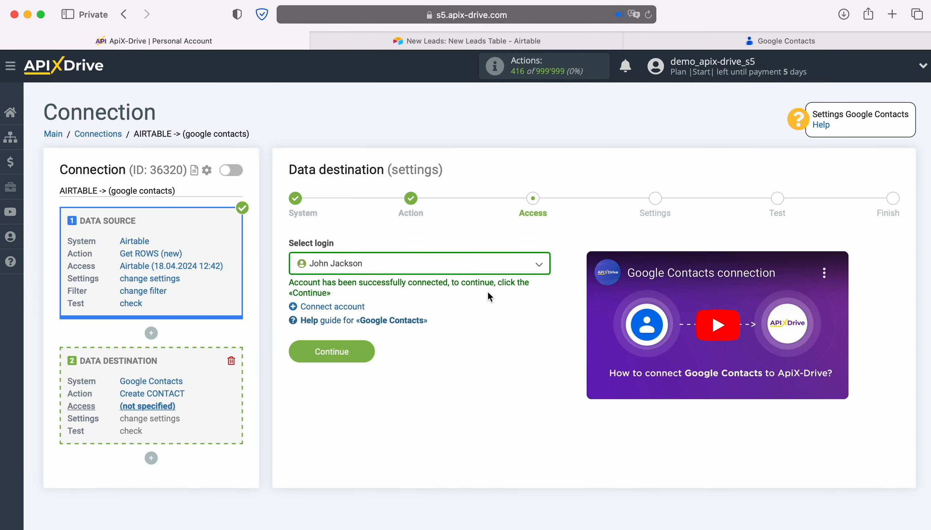
pyautogui.click(481, 266)
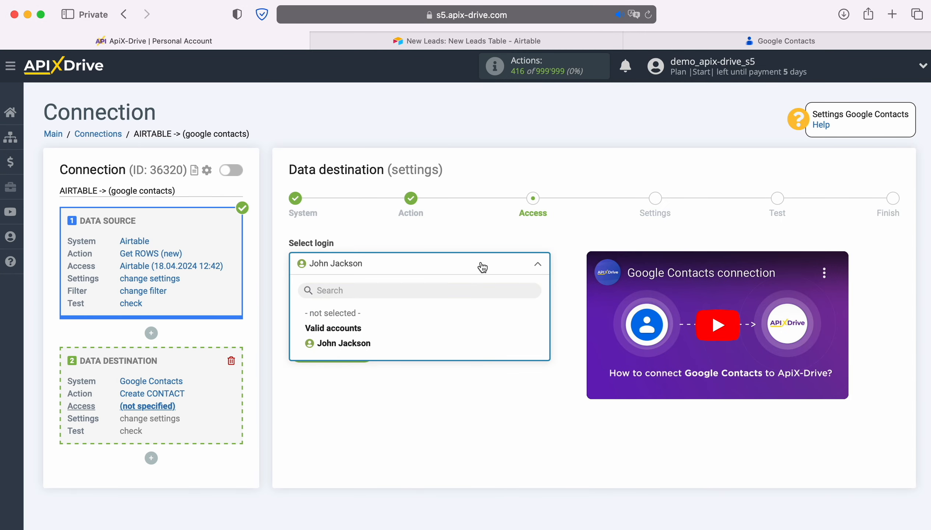
pyautogui.click(359, 344)
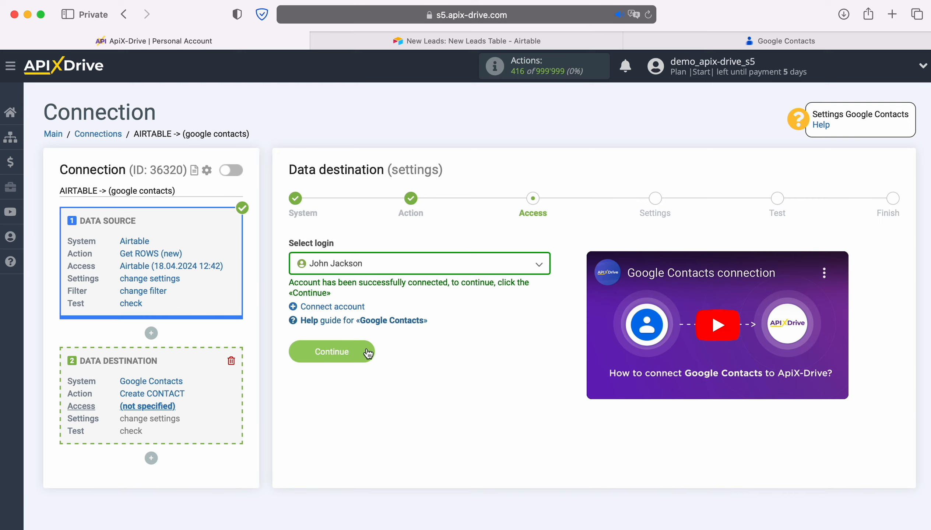
pyautogui.click(368, 353)
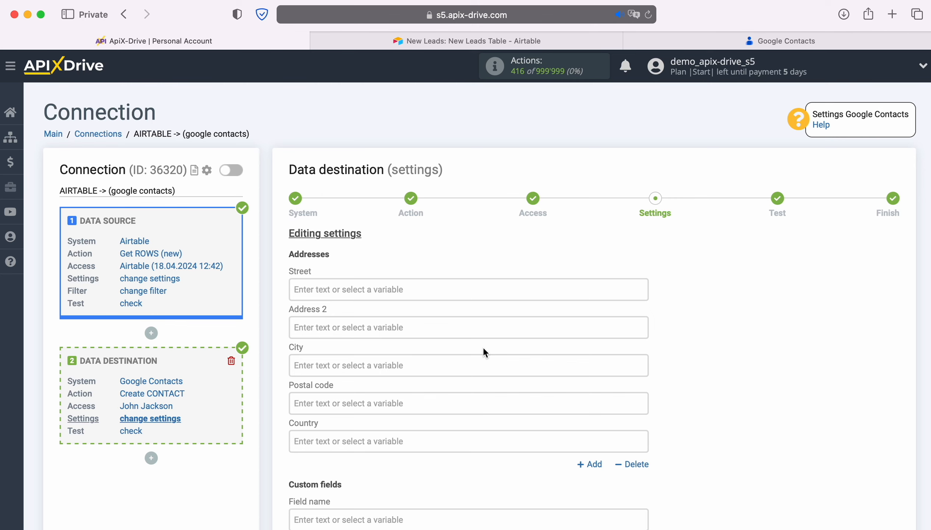
# Step: Map the destination's E-mail field to the Airtable Email variable
pyautogui.scroll(-6, 484, 353)
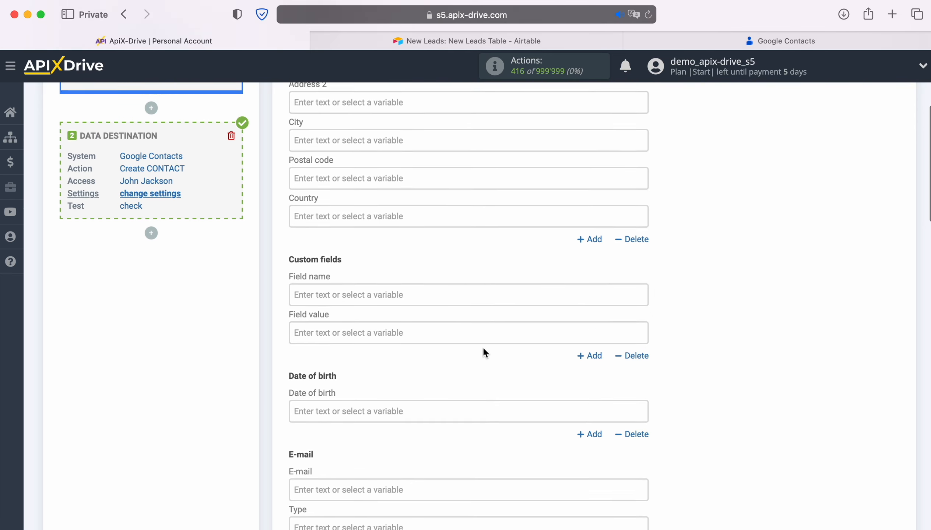
pyautogui.scroll(-4, 482, 347)
pyautogui.click(431, 335)
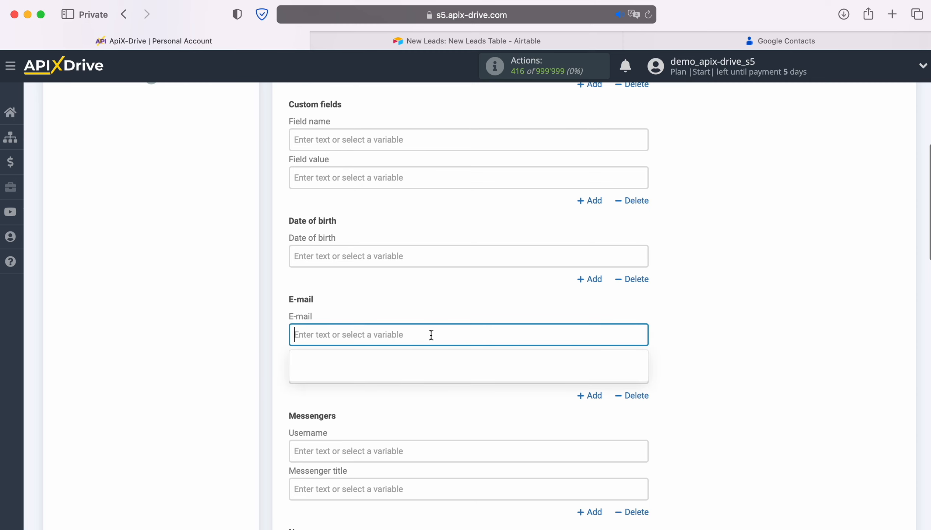
pyautogui.scroll(-5, 431, 335)
pyautogui.scroll(-4, 553, 329)
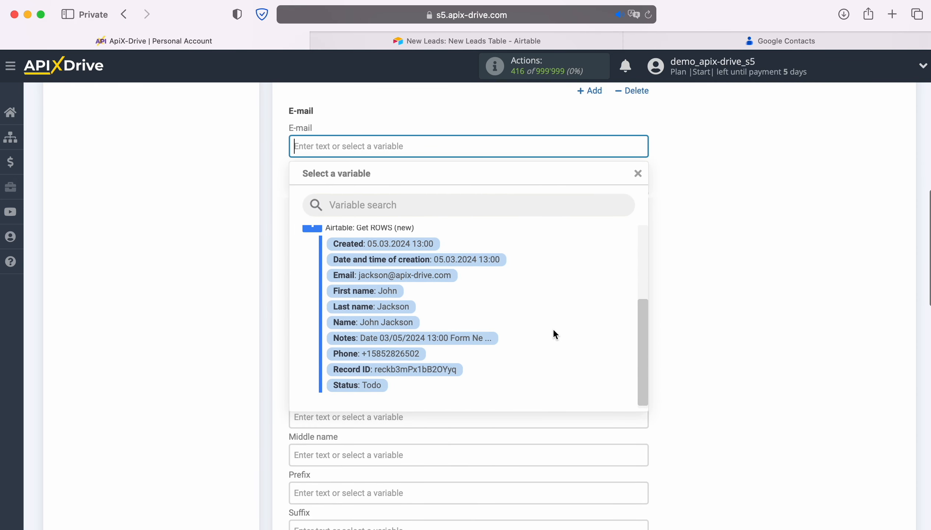
pyautogui.click(422, 277)
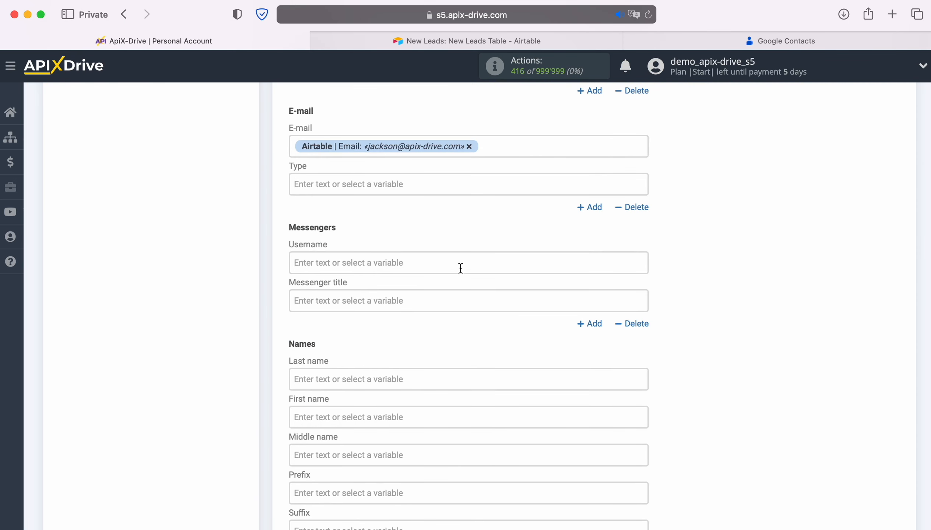
# Step: Map the destination's Last name and First name fields to the Airtable Last name and First name variables
pyautogui.scroll(-2, 461, 268)
pyautogui.scroll(-3, 472, 259)
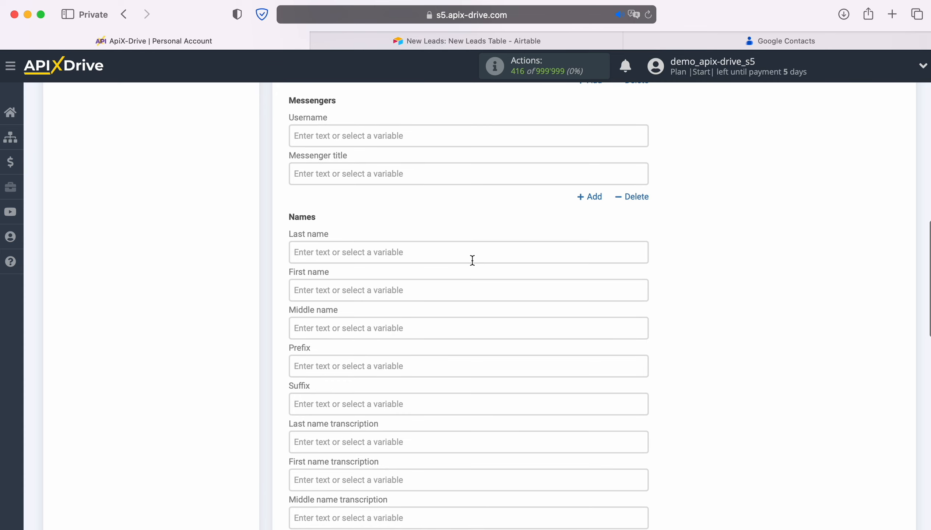
pyautogui.scroll(-1, 472, 260)
pyautogui.scroll(-2, 412, 221)
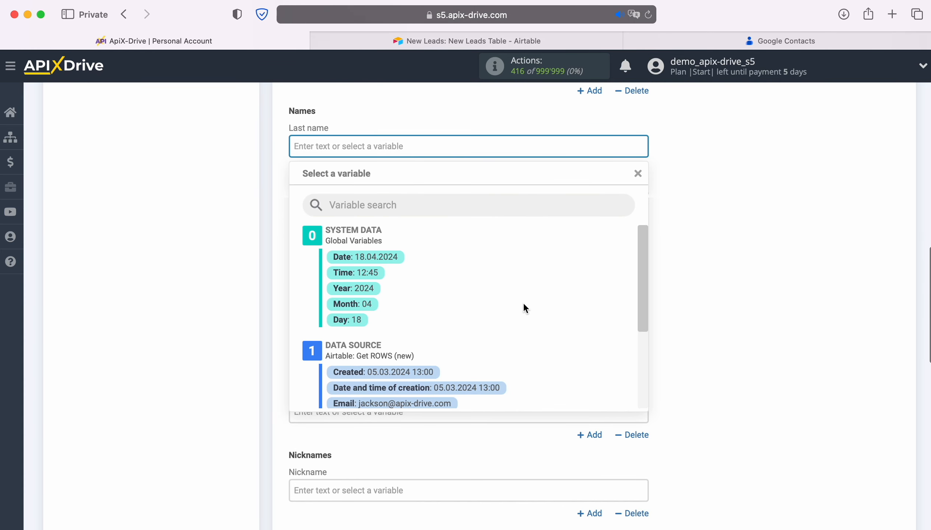
pyautogui.scroll(-3, 533, 302)
pyautogui.click(402, 360)
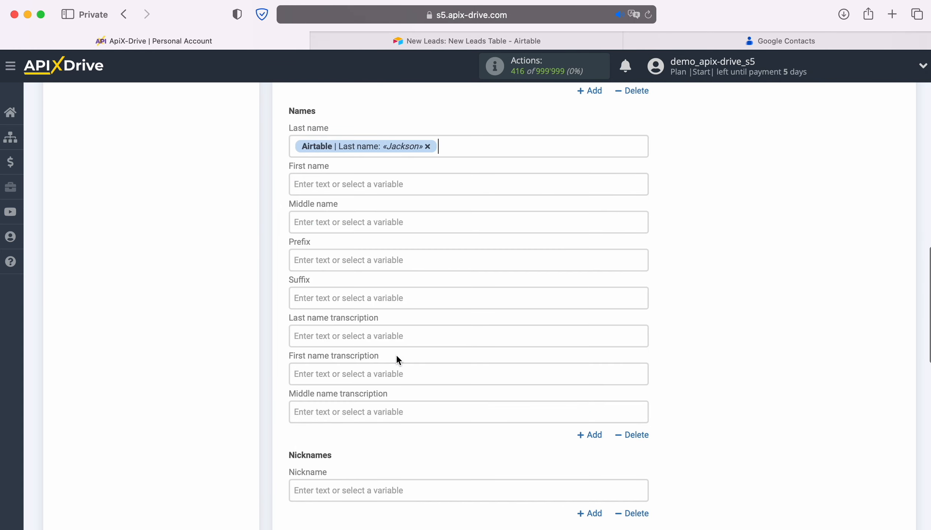
pyautogui.click(345, 183)
pyautogui.scroll(-3, 565, 303)
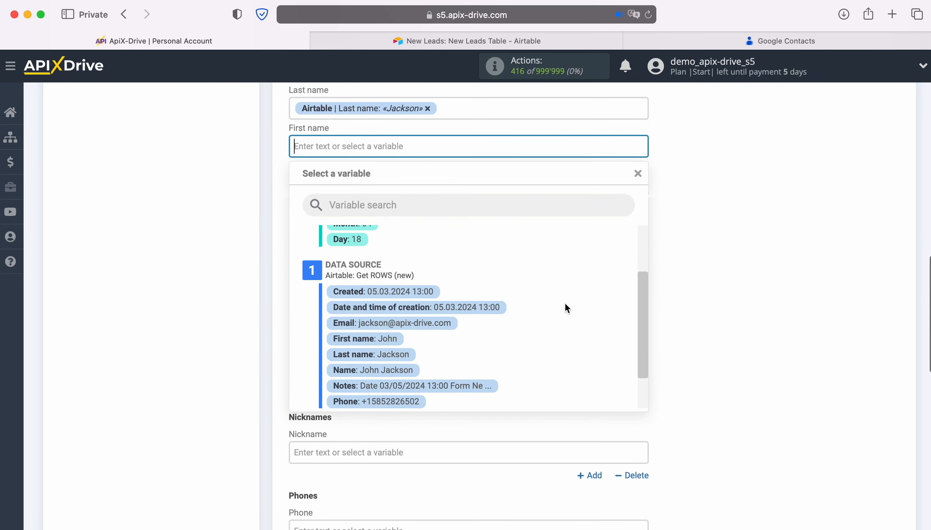
pyautogui.click(370, 337)
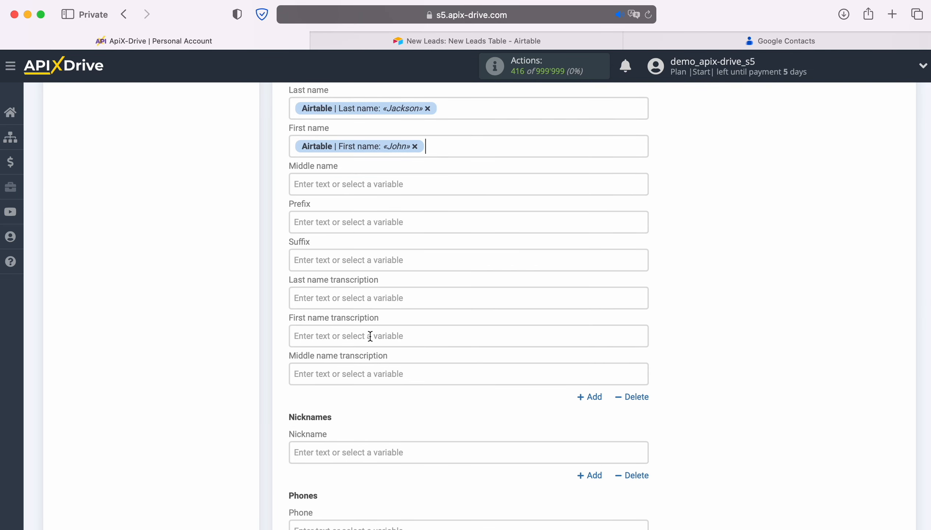
# Step: Map the destination's Phone field to the Airtable Phone variable and save the destination settings
pyautogui.scroll(-5, 503, 307)
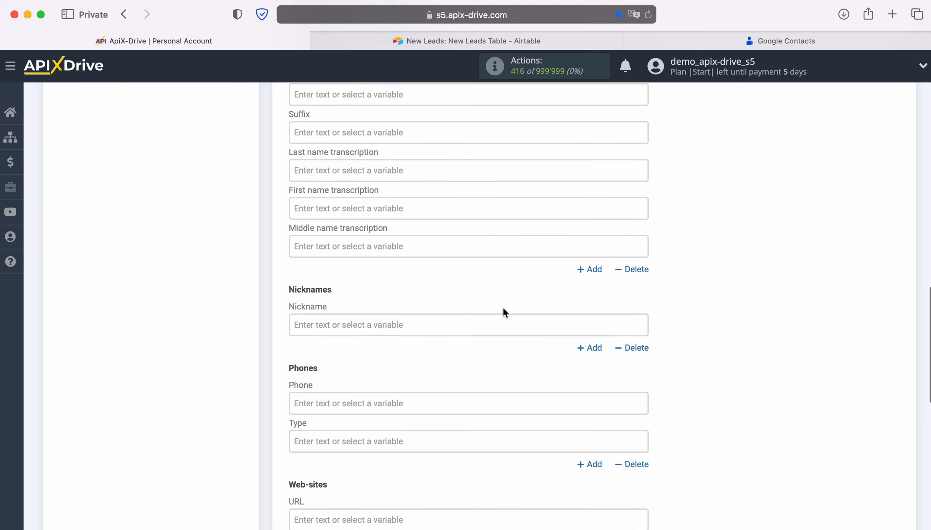
pyautogui.scroll(-4, 504, 312)
pyautogui.click(464, 308)
pyautogui.scroll(-1, 554, 323)
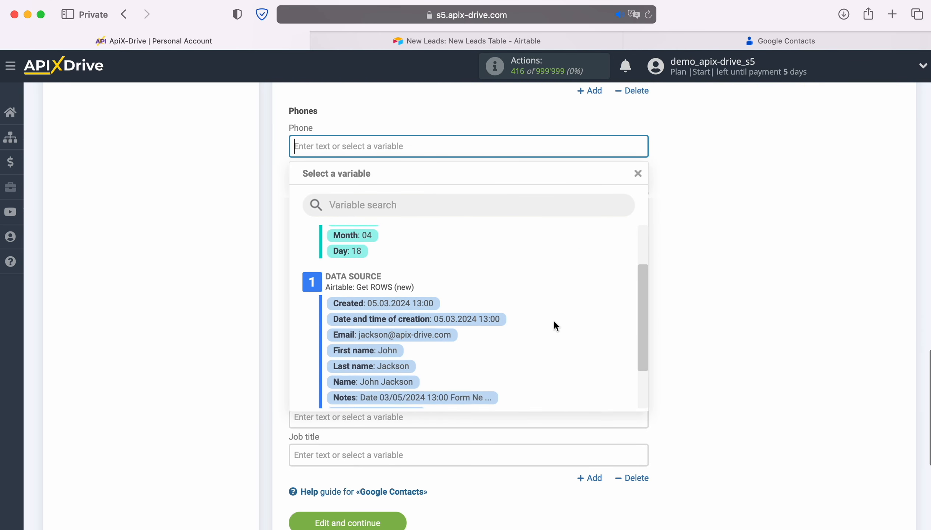
pyautogui.scroll(-2, 553, 321)
pyautogui.click(406, 379)
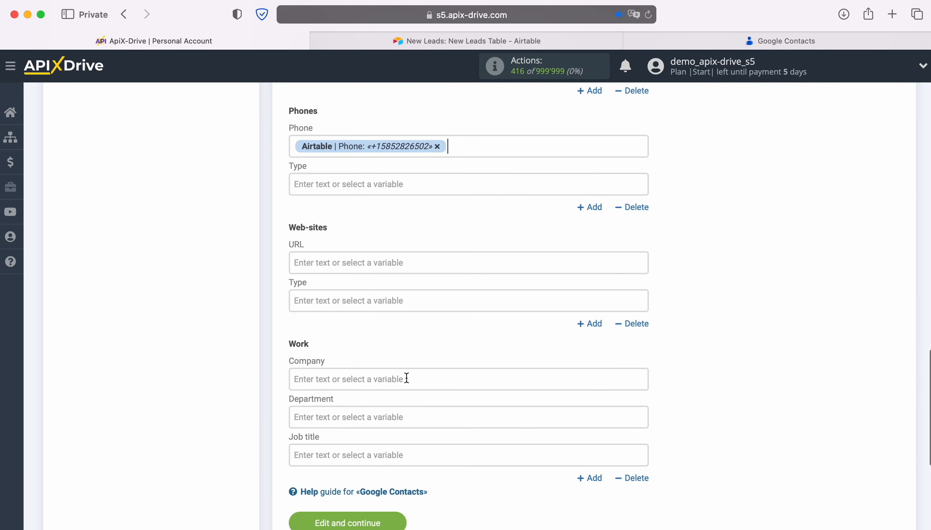
pyautogui.scroll(-4, 406, 378)
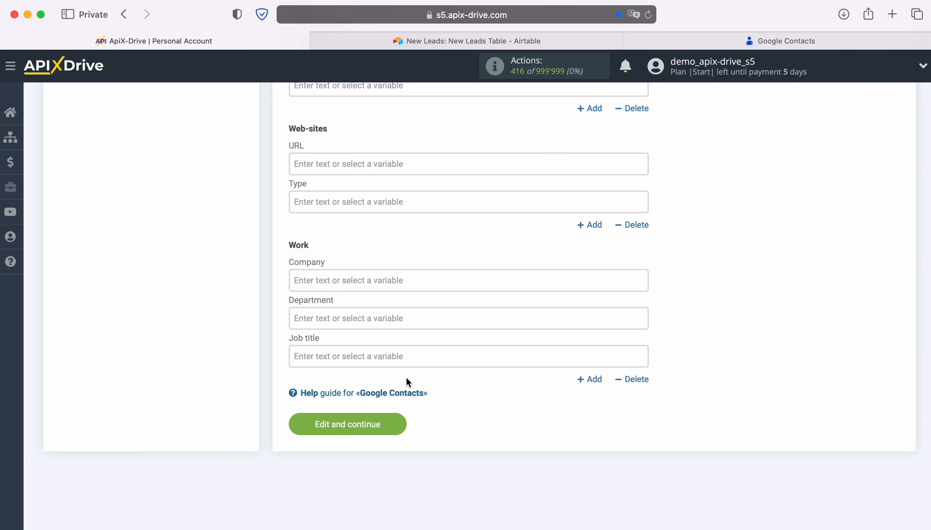
pyautogui.click(399, 423)
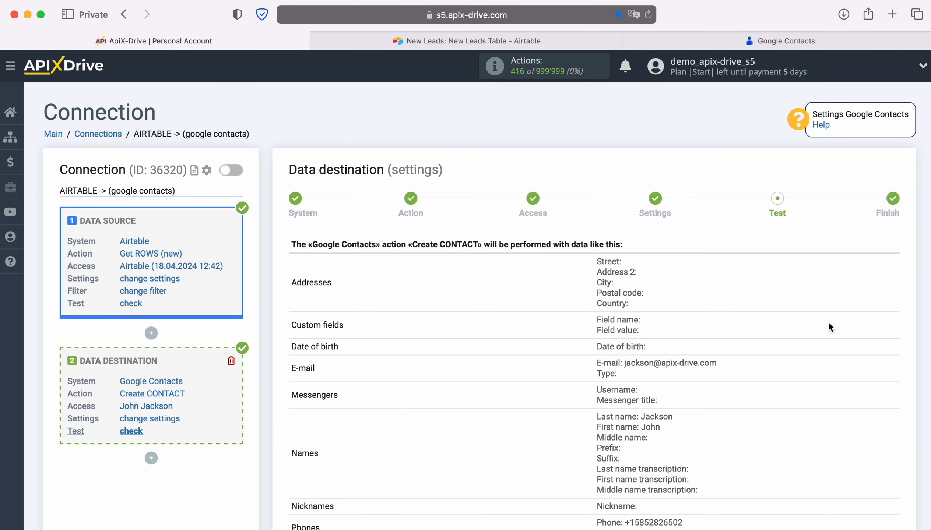
# Step: Review the sample data for the Create CONTACT action and send the test data to Google Contacts
pyautogui.scroll(-5, 850, 328)
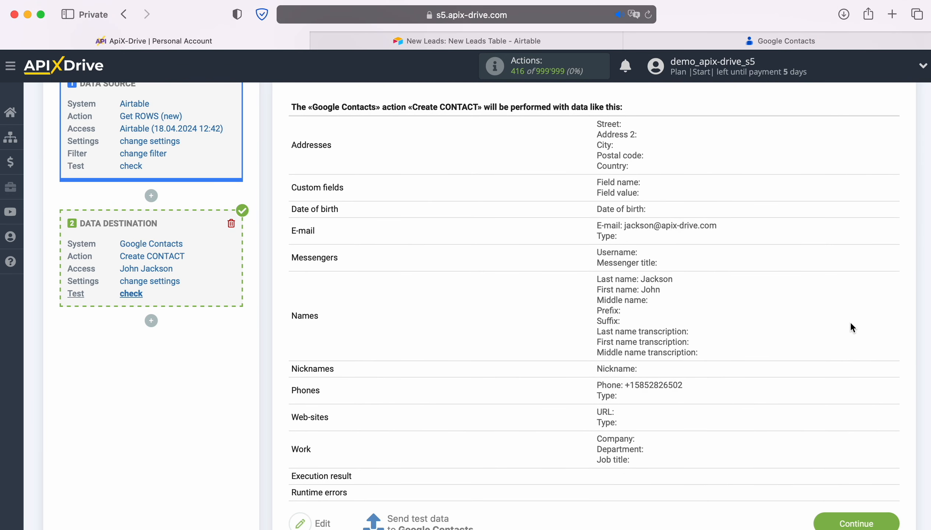
pyautogui.scroll(-1, 850, 324)
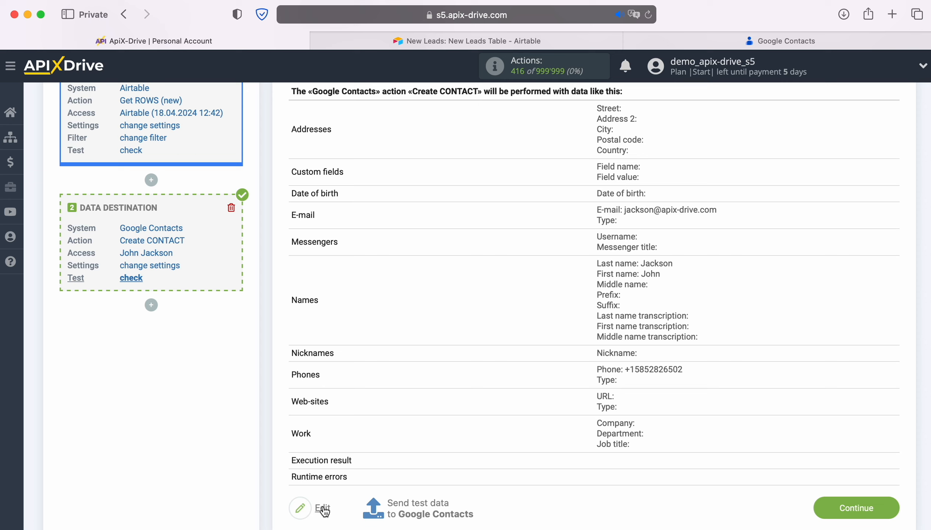
pyautogui.click(420, 510)
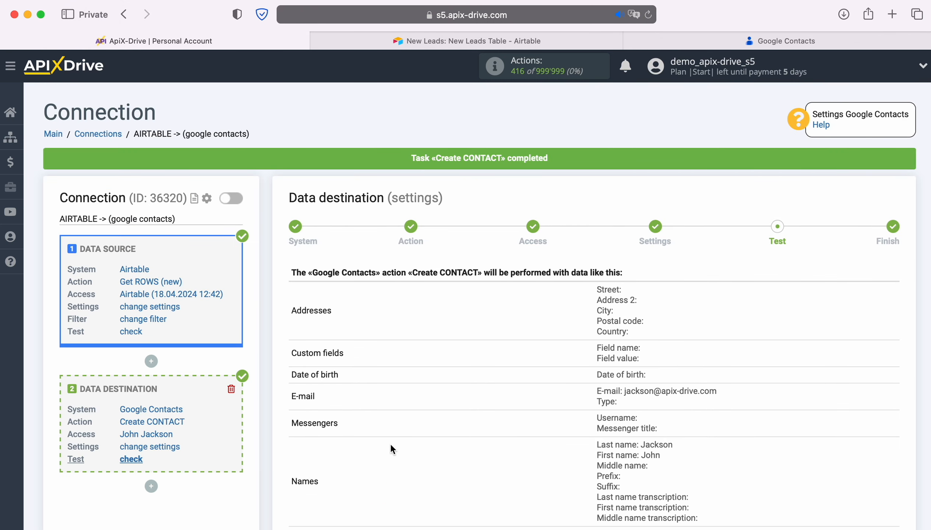
# Step: Switch to Google Contacts, refresh the contact list and open the contact created by the test to check its details
pyautogui.click(740, 41)
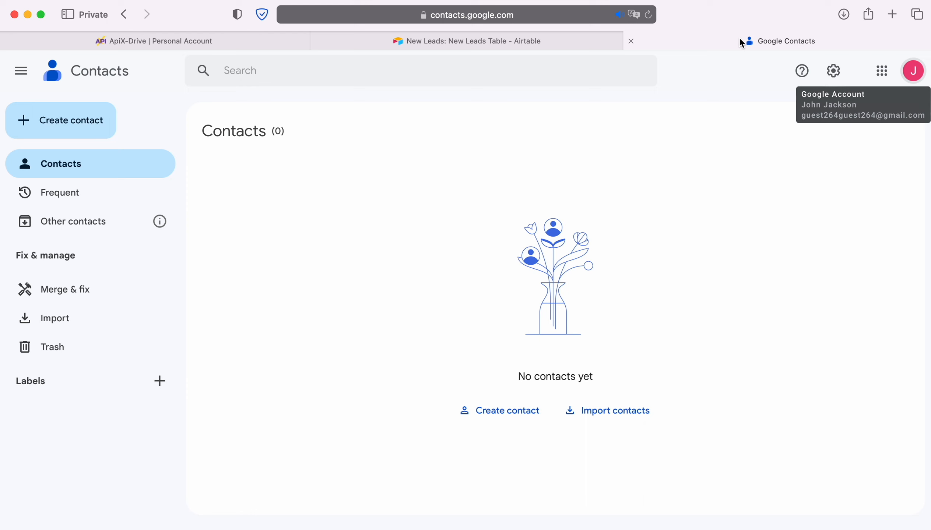
pyautogui.click(649, 16)
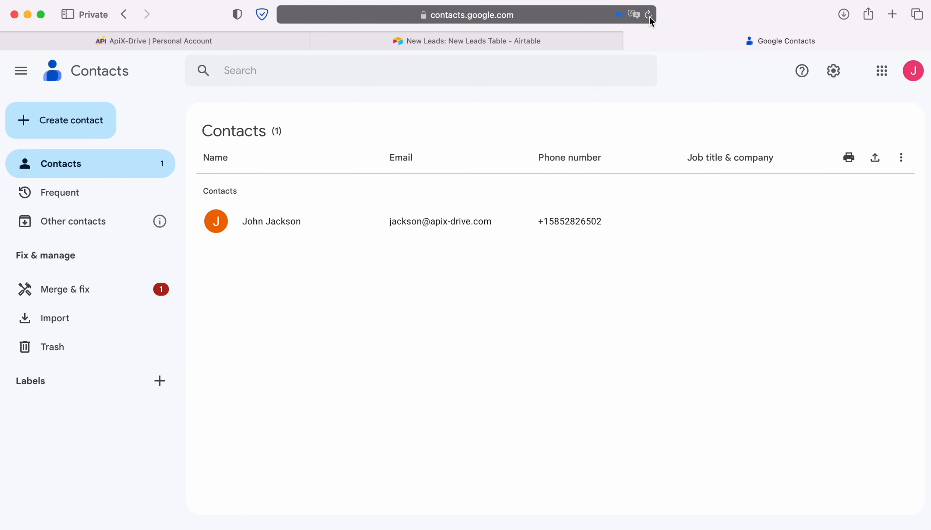
pyautogui.click(278, 219)
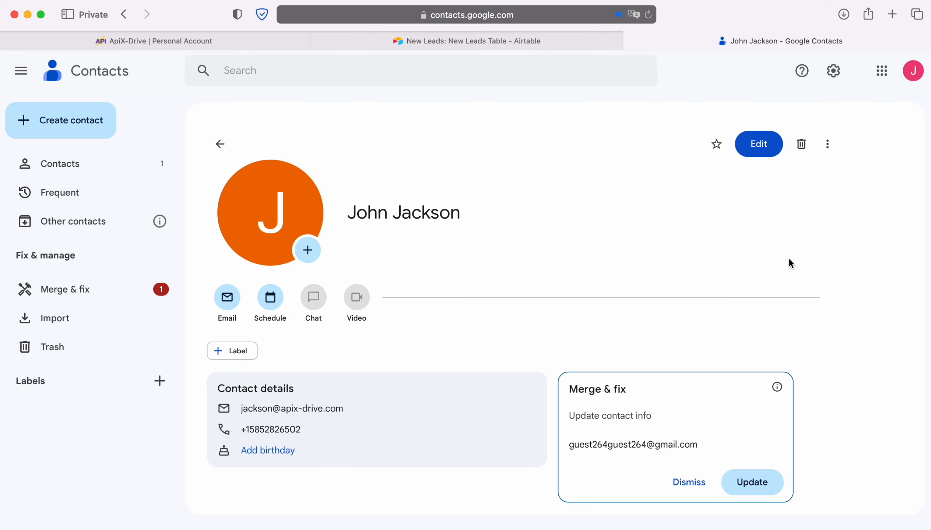
# Step: Return to ApiX-Drive, complete the data destination setup and enable auto-update for the connection
pyautogui.click(98, 41)
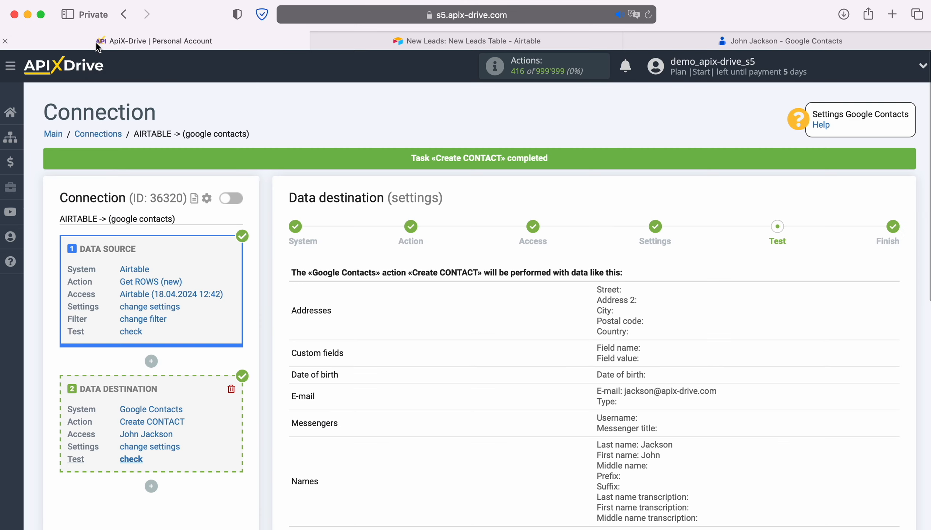
pyautogui.scroll(-6, 803, 310)
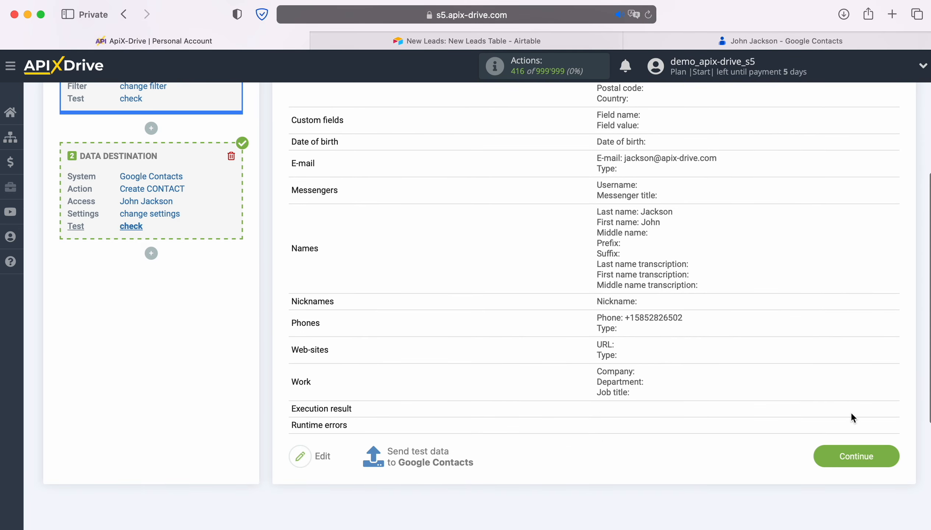
pyautogui.click(891, 460)
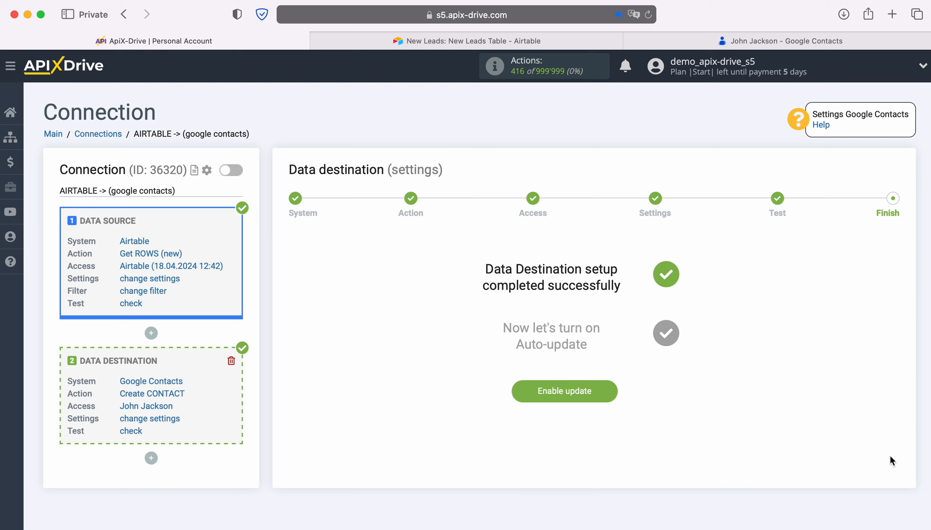
pyautogui.click(606, 388)
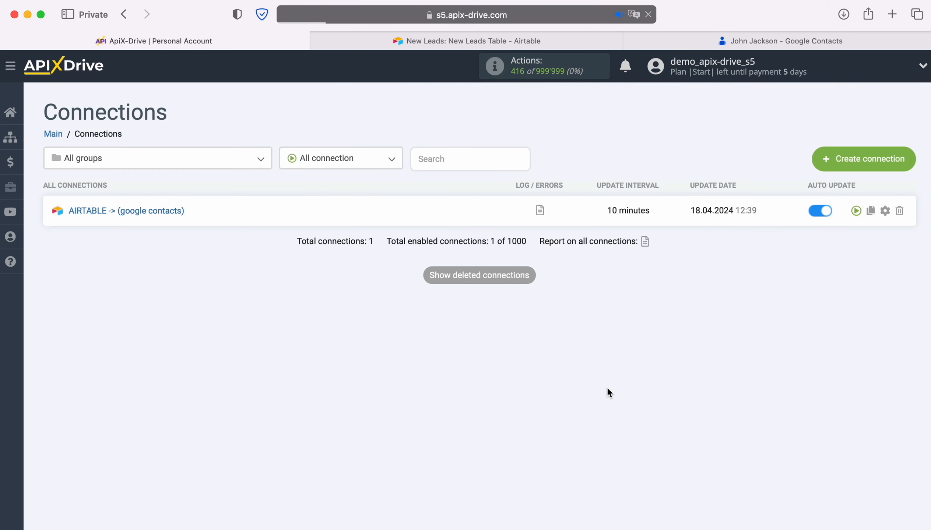
# Step: Set the update interval of the AIRTABLE -> (google contacts) connection to 5 minutes and save its setup
pyautogui.click(885, 211)
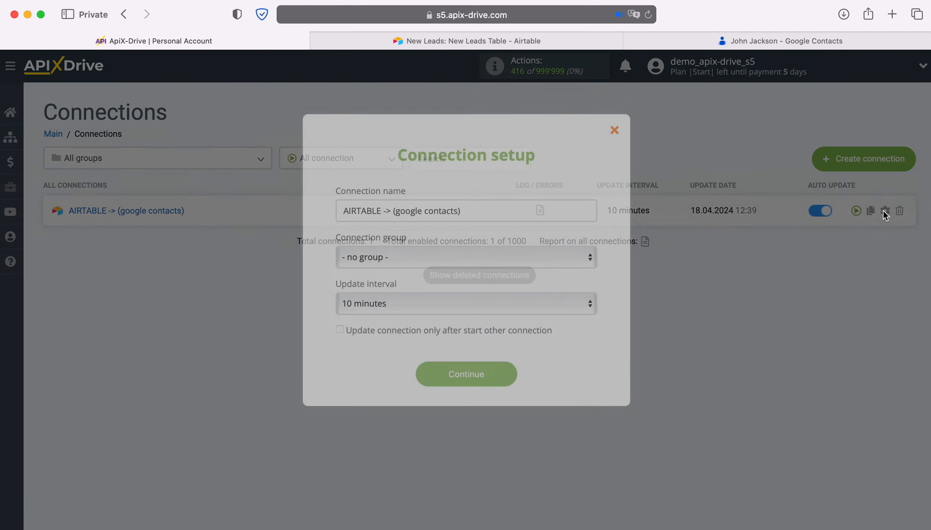
pyautogui.click(561, 299)
pyautogui.click(500, 282)
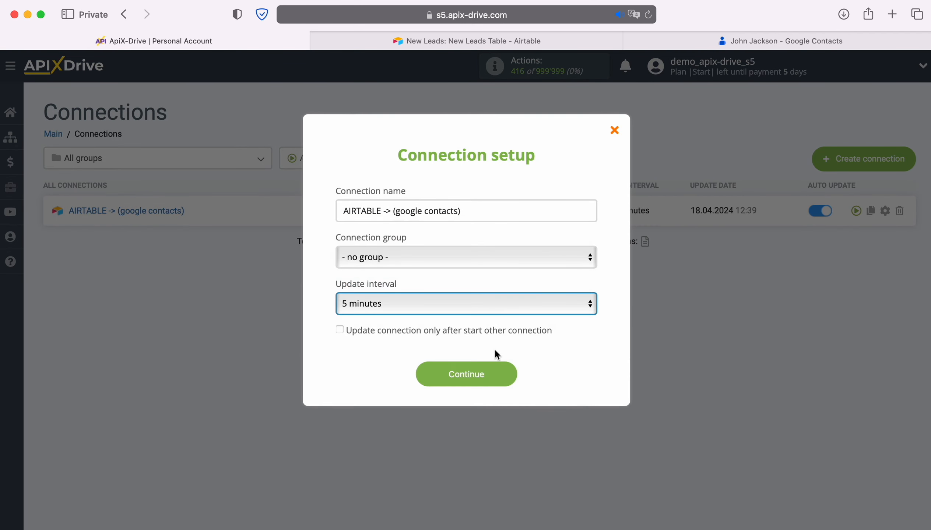
pyautogui.click(506, 371)
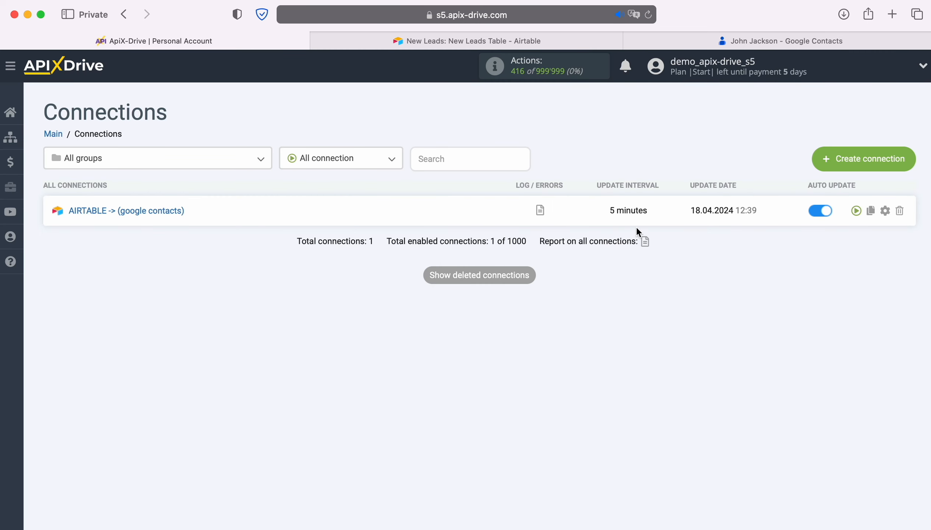